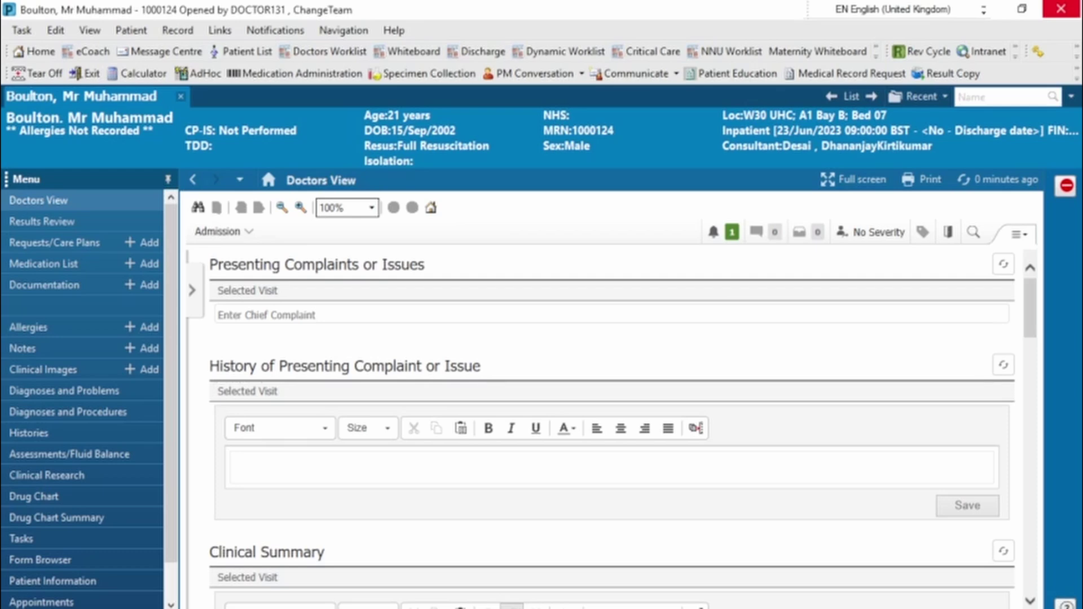
Step: Start a new entry in the patient's allergy record with the type Allergy
{"action": "left_click", "coordinate": [162, 123]}
{"action": "left_click", "coordinate": [135, 136]}
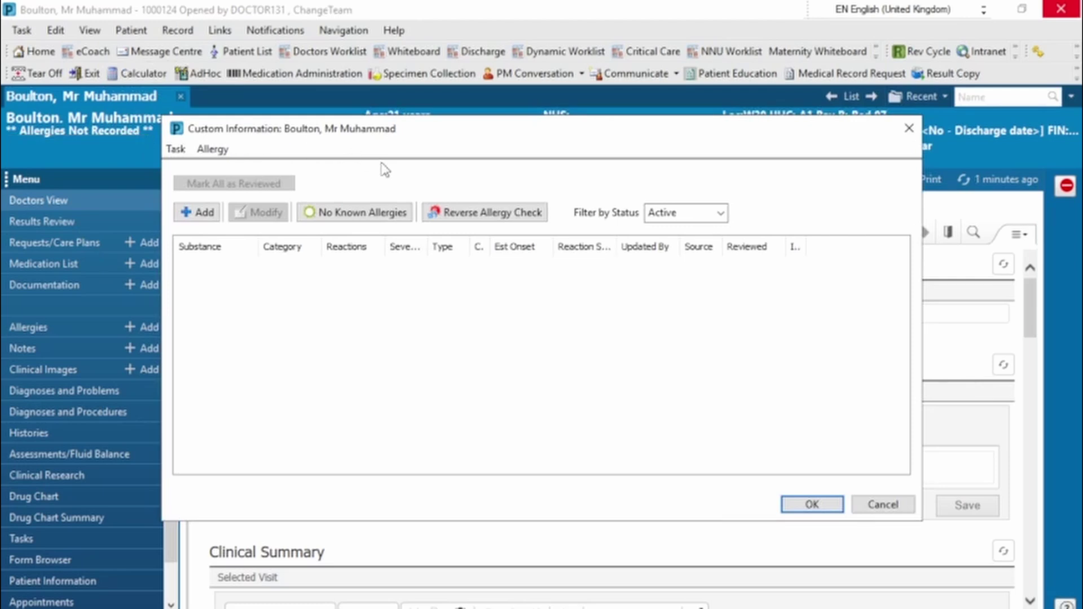
{"action": "left_click", "coordinate": [204, 213]}
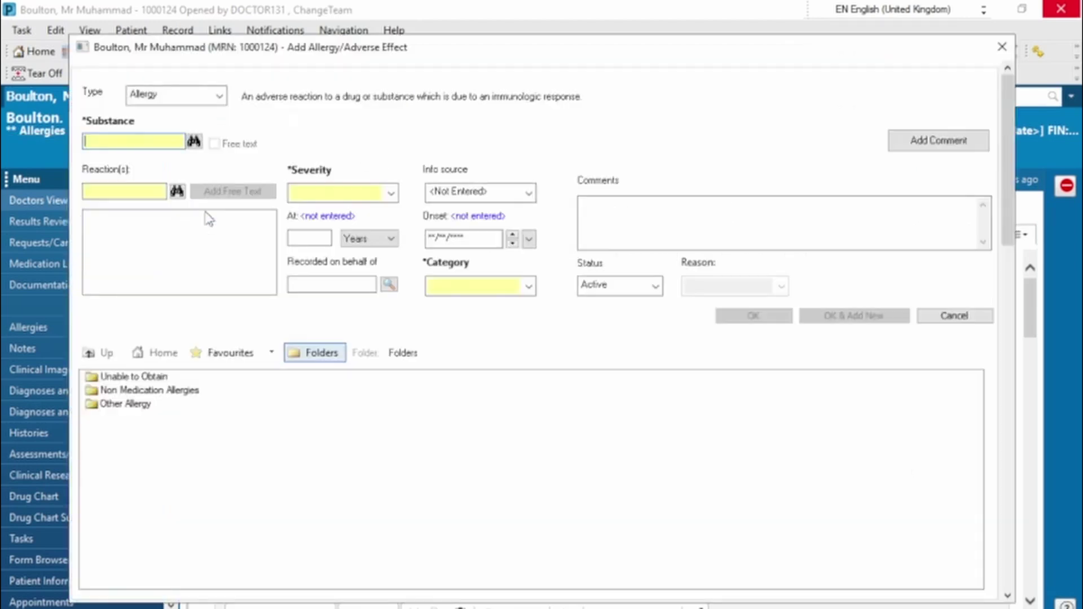
{"action": "left_click", "coordinate": [221, 96]}
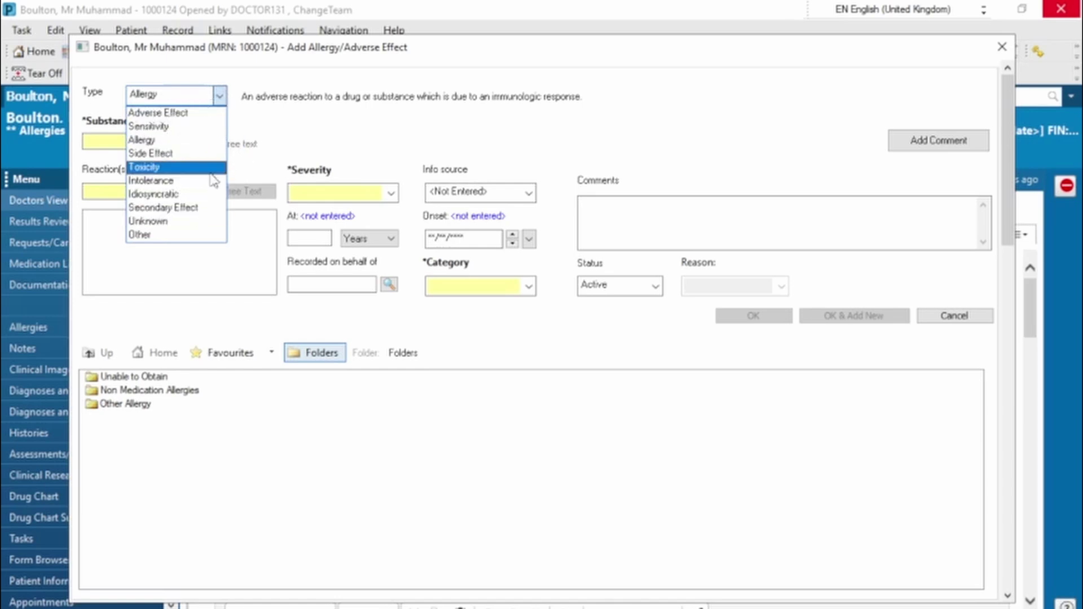
{"action": "left_click", "coordinate": [191, 140]}
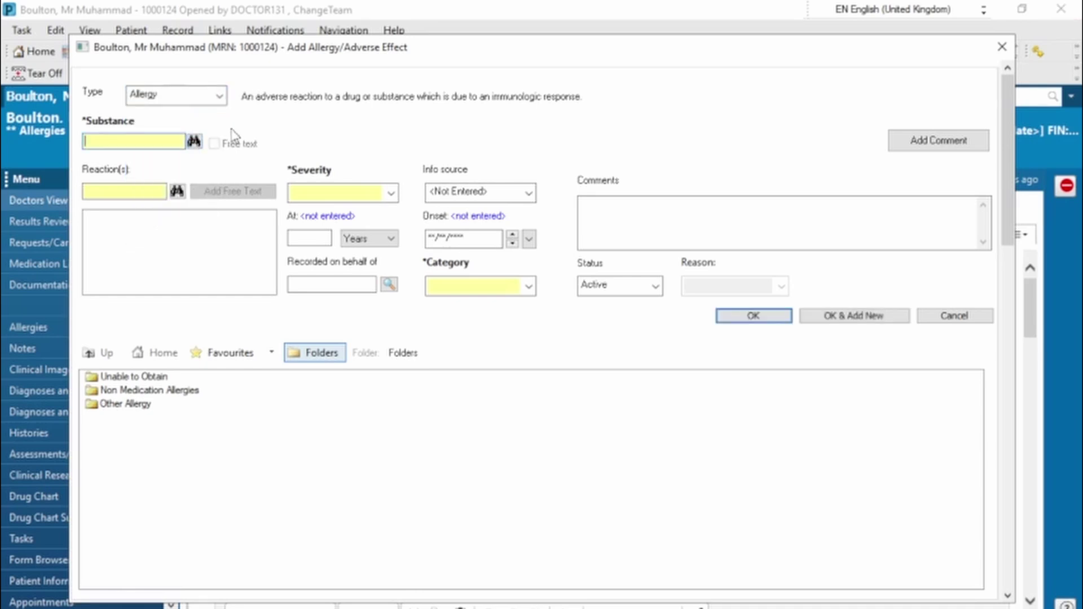
Step: Search for Metronidazole and choose the Multum Drug term with code d00108 as the allergy substance
{"action": "type", "text": "Metronidazole"}
{"action": "left_click", "coordinate": [195, 141]}
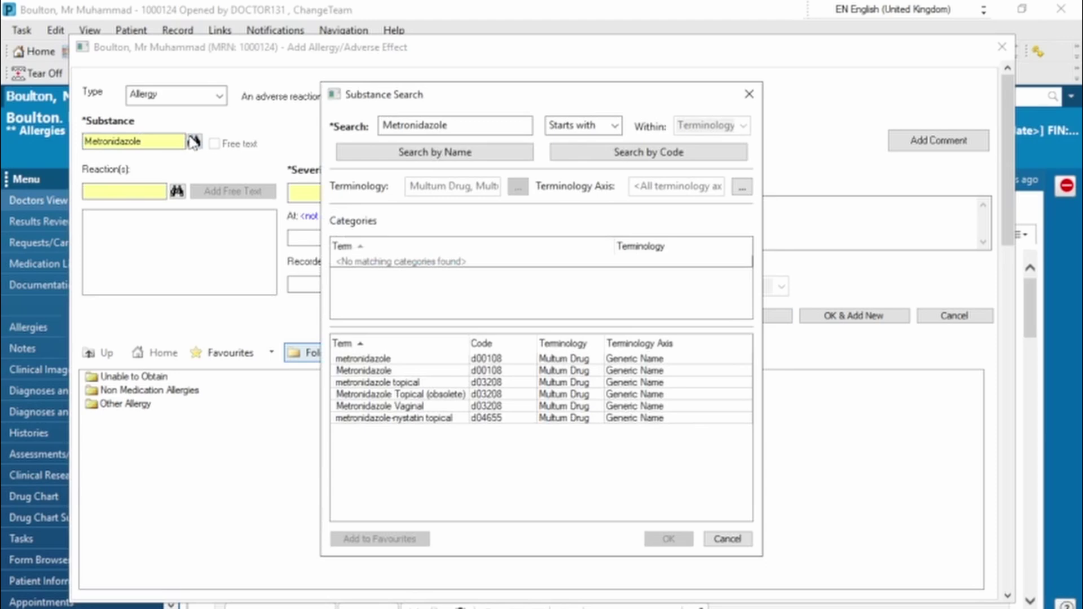
{"action": "left_click", "coordinate": [418, 371]}
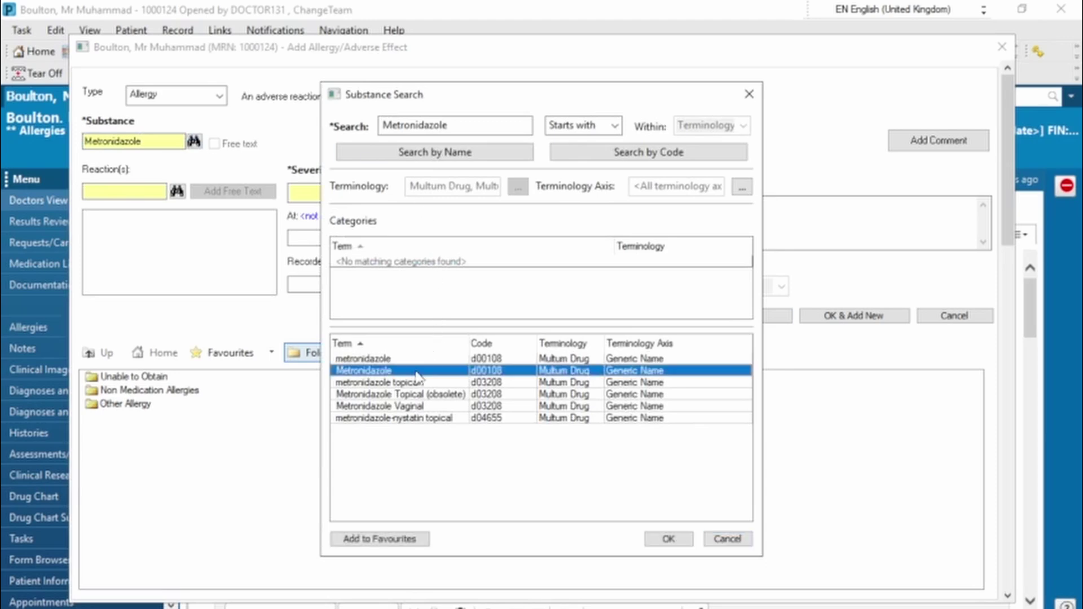
{"action": "left_click", "coordinate": [665, 539]}
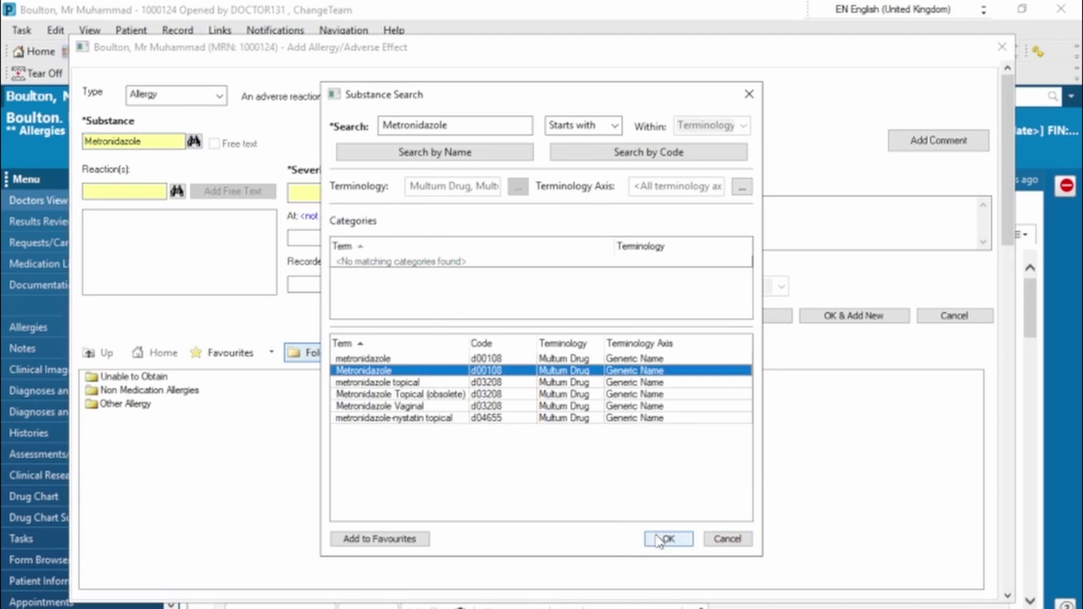
{"action": "left_click", "coordinate": [178, 192]}
{"action": "left_click", "coordinate": [454, 125]}
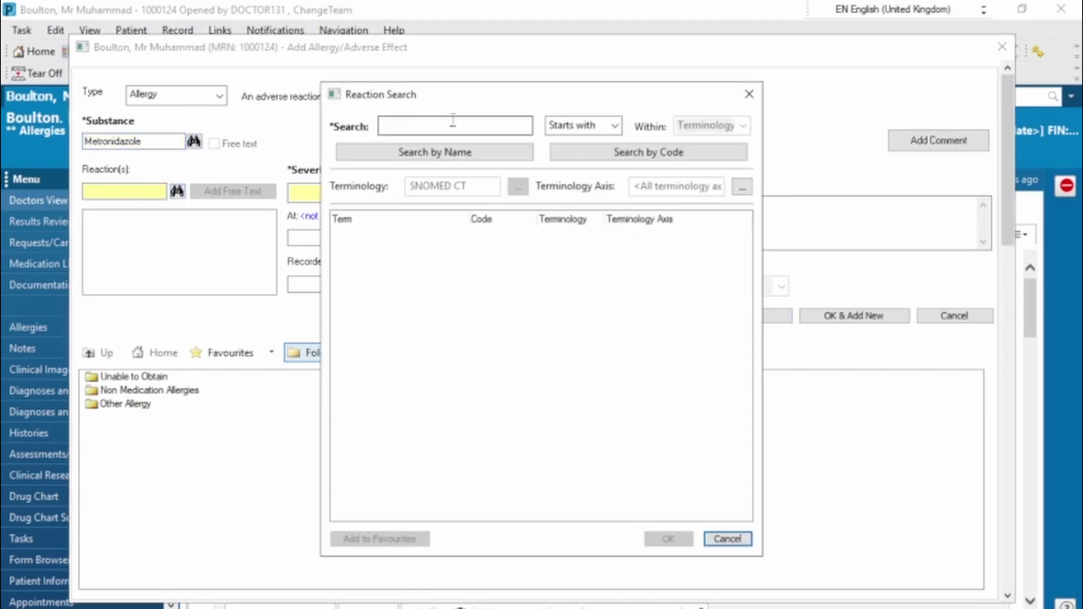
{"action": "type", "text": "U"}
{"action": "key", "text": "BackSpace"}
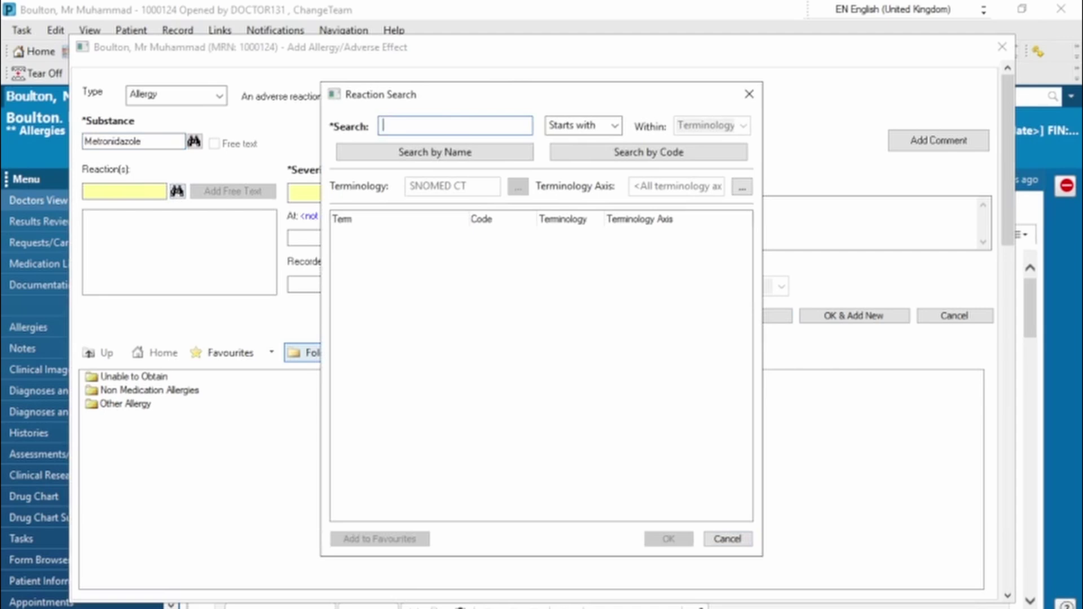
{"action": "type", "text": "Rash"}
{"action": "left_click", "coordinate": [469, 152]}
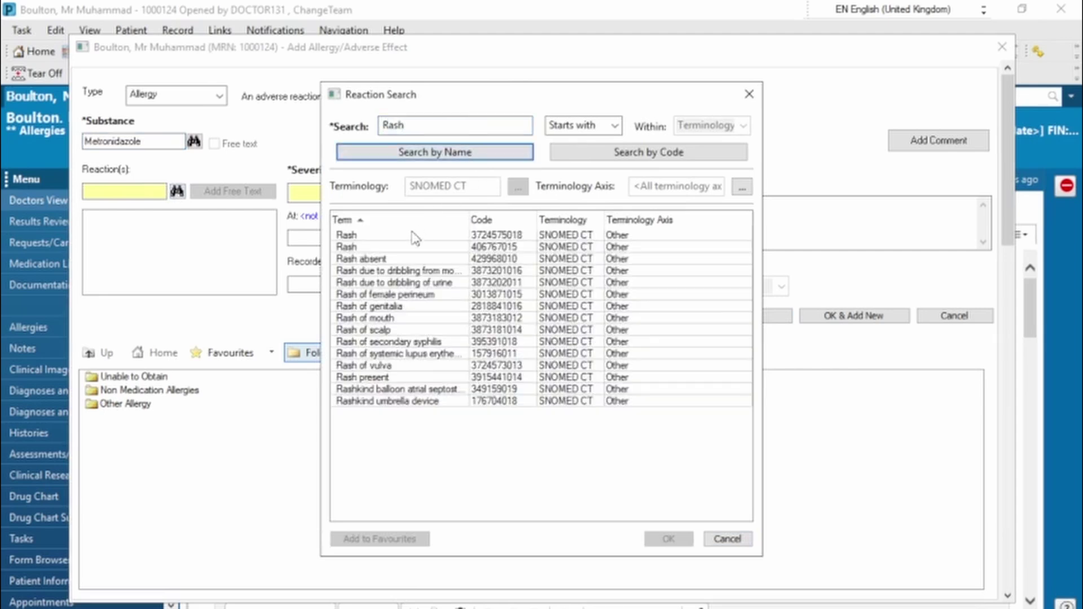
{"action": "left_click", "coordinate": [412, 235]}
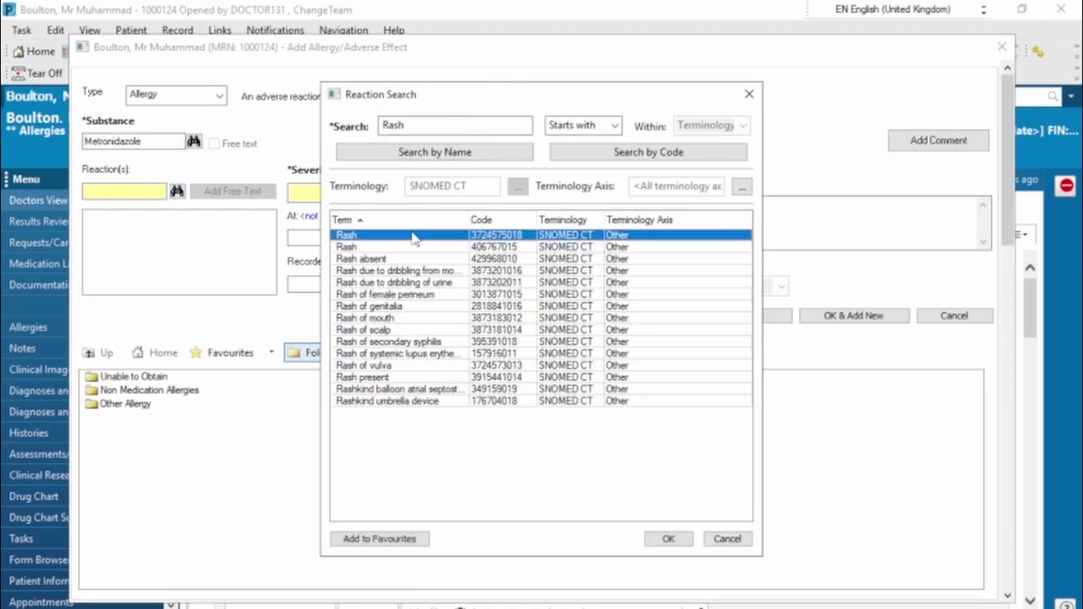
{"action": "left_click", "coordinate": [670, 539]}
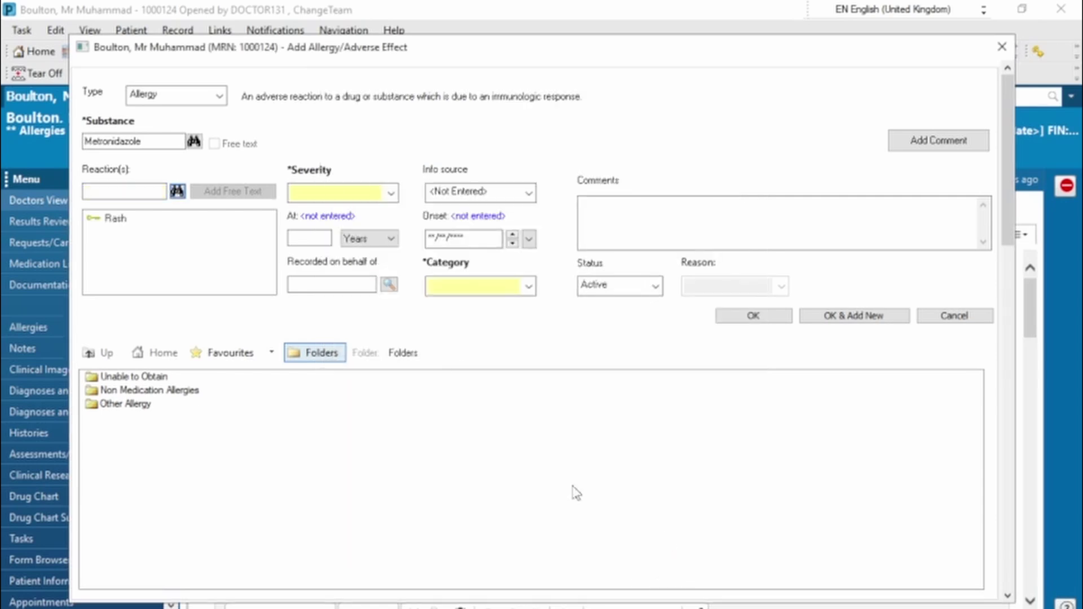
Step: Set the allergy's severity to Mild and category to Drug, and save it to the patient's record
{"action": "left_click", "coordinate": [390, 195]}
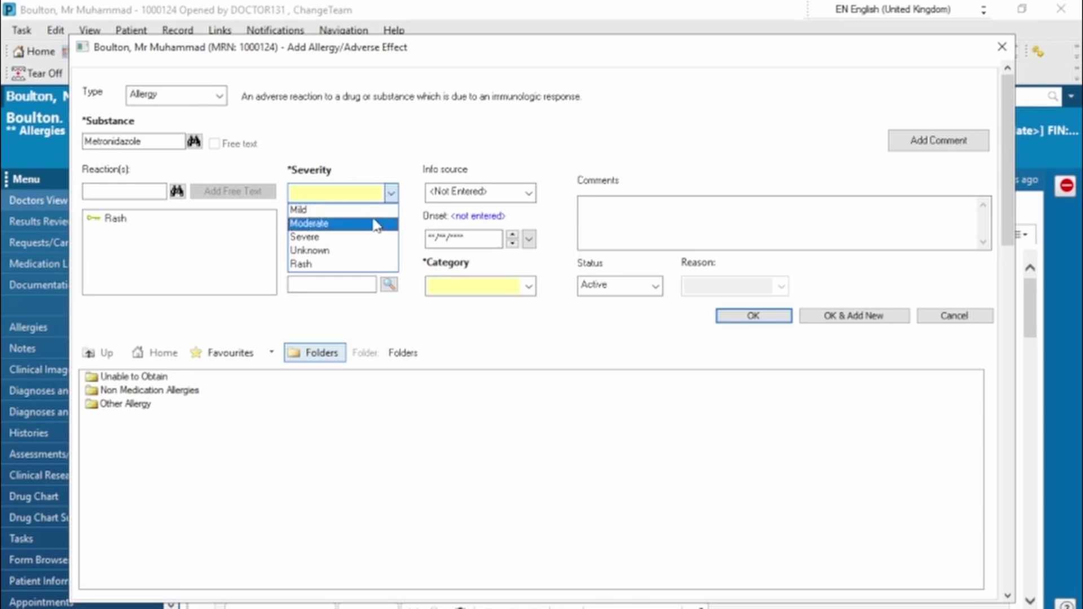
{"action": "left_click", "coordinate": [374, 214]}
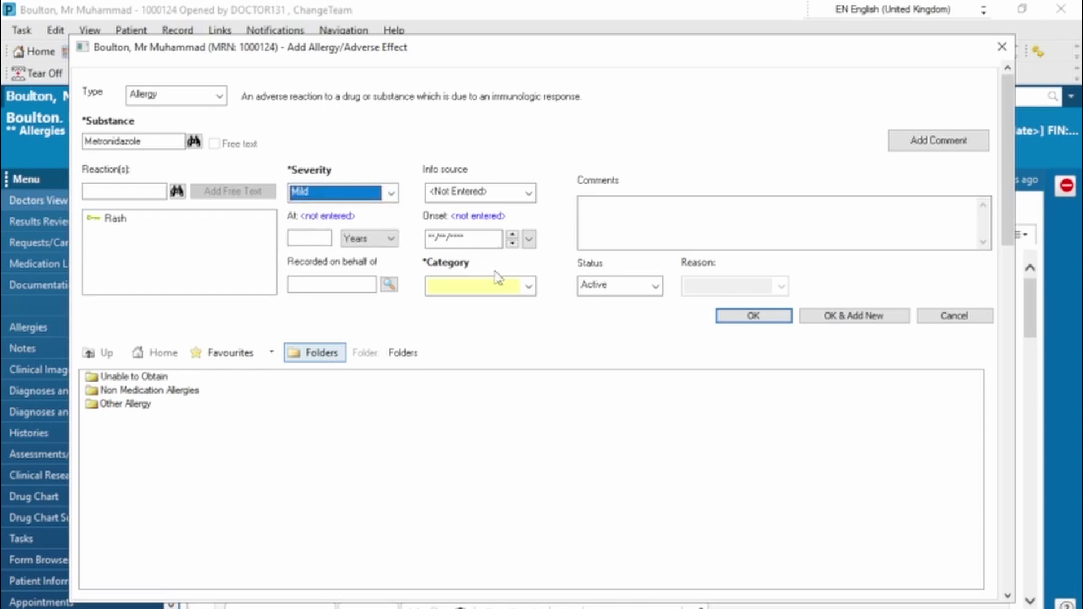
{"action": "left_click", "coordinate": [529, 287]}
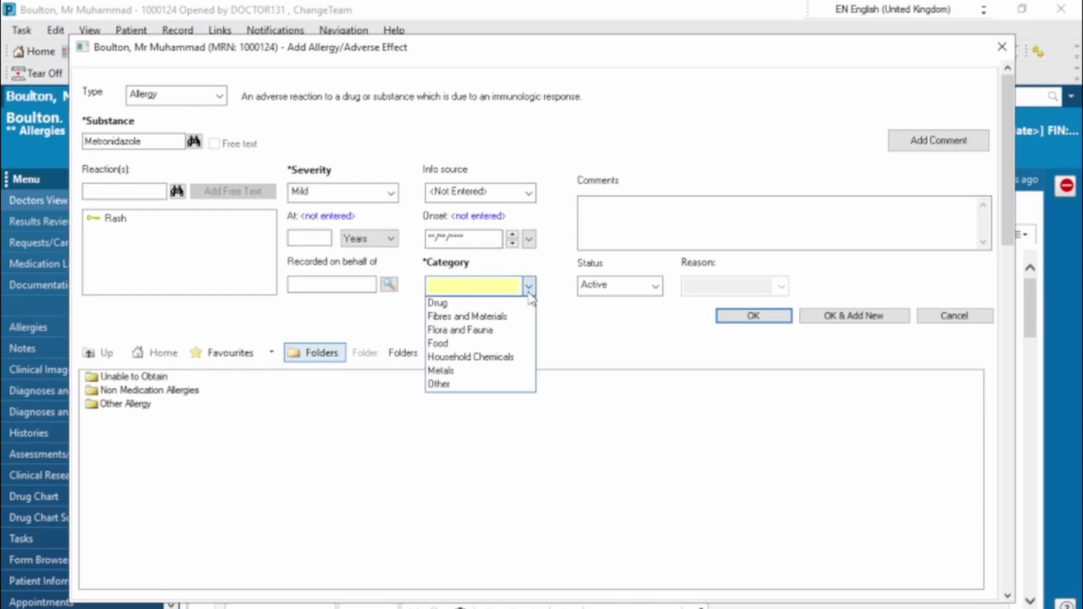
{"action": "left_click", "coordinate": [524, 308]}
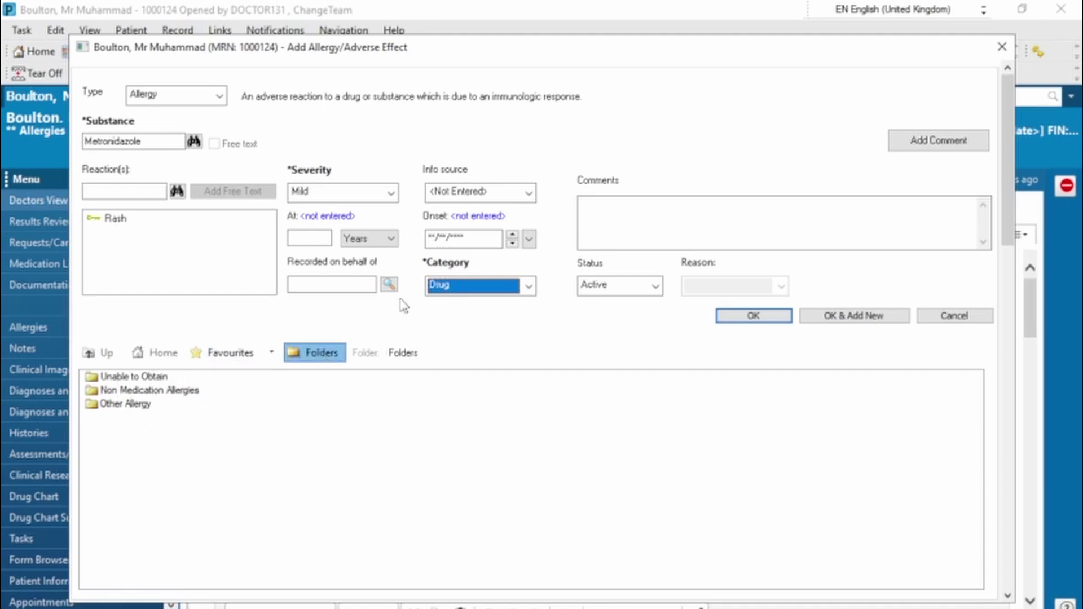
{"action": "left_click", "coordinate": [848, 325]}
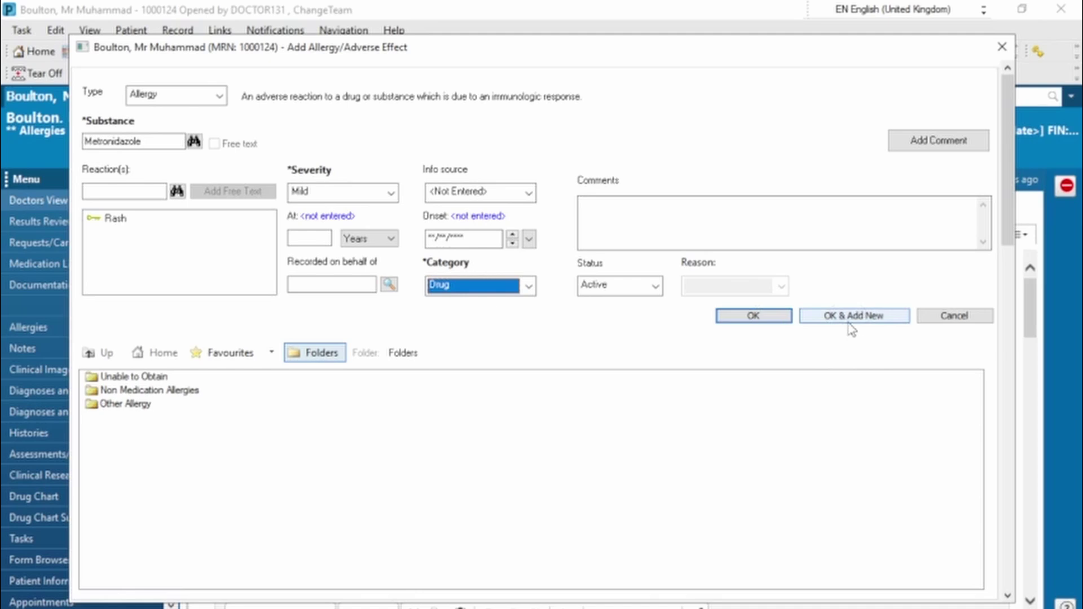
{"action": "left_click", "coordinate": [777, 317]}
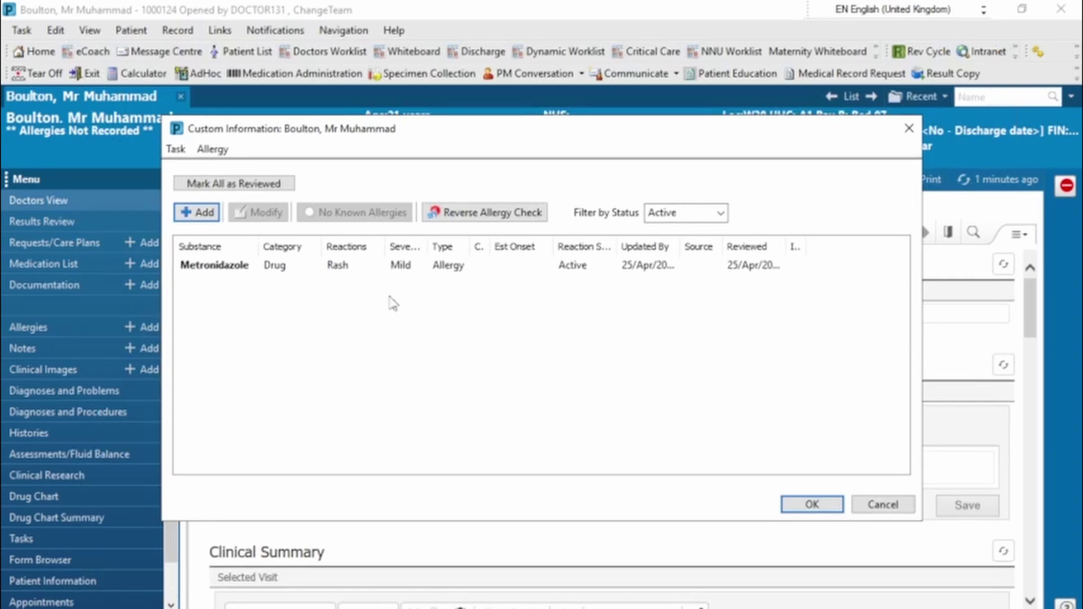
{"action": "left_click", "coordinate": [255, 278]}
{"action": "left_click", "coordinate": [816, 505]}
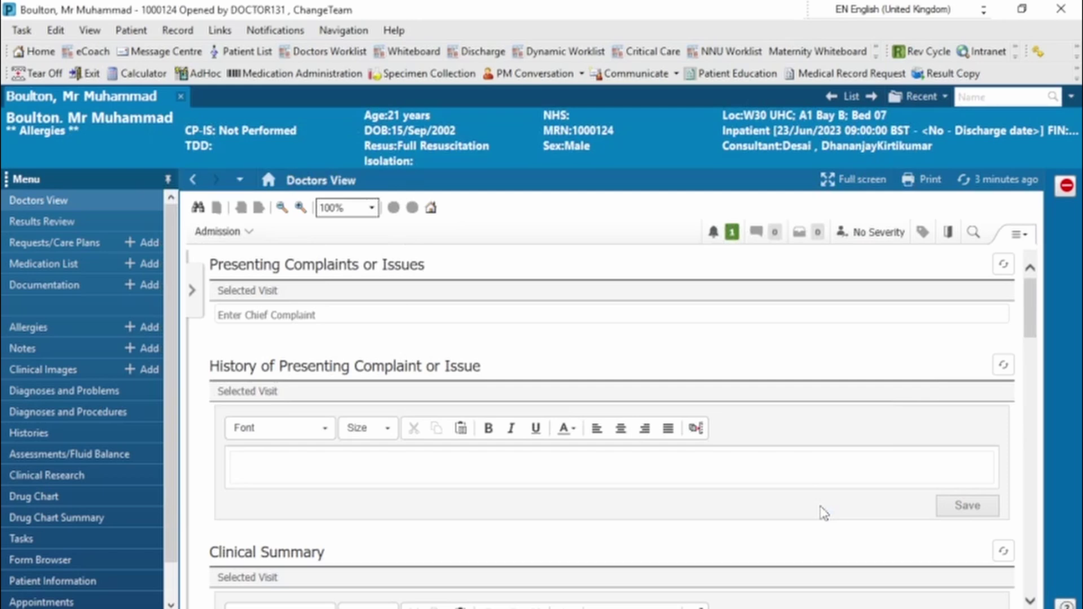
Step: Review the patient's recorded allergies from the patient banner and on the Allergies page
{"action": "left_click", "coordinate": [70, 144]}
{"action": "left_click", "coordinate": [60, 130]}
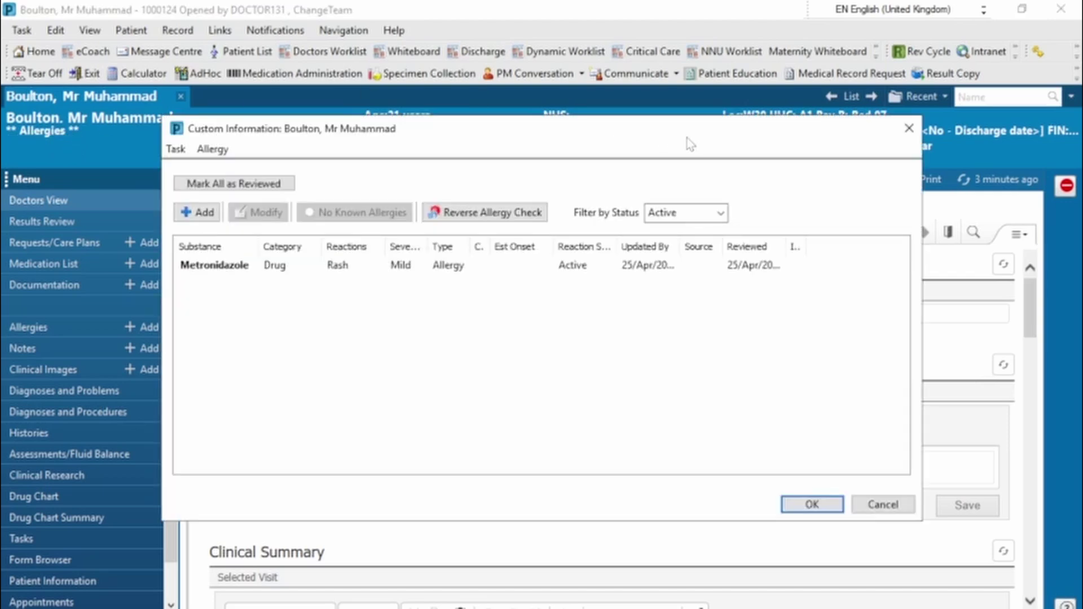
{"action": "left_click", "coordinate": [910, 129]}
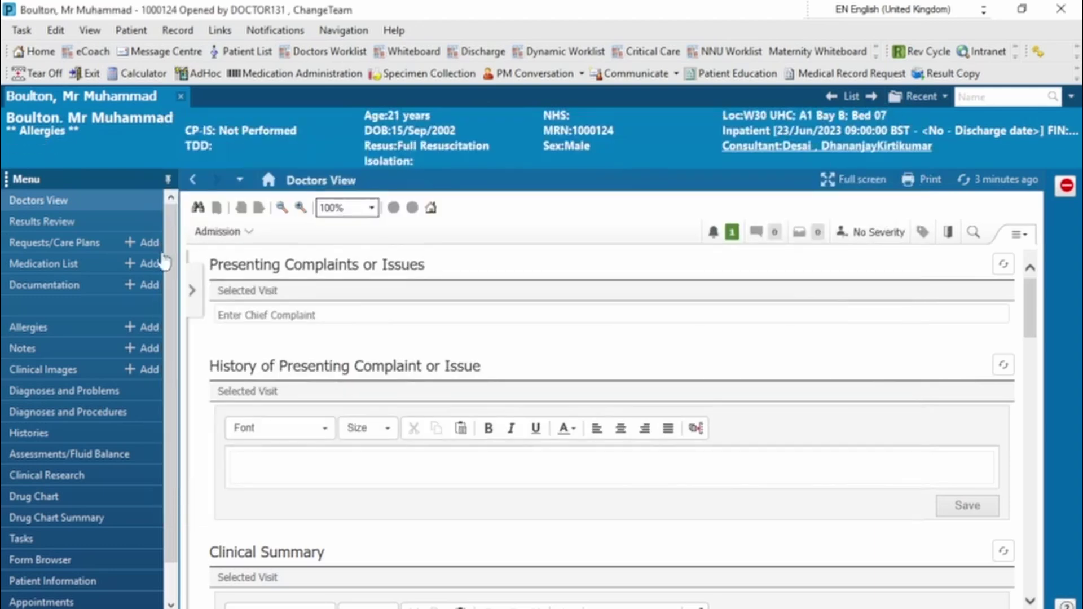
{"action": "left_click", "coordinate": [34, 328]}
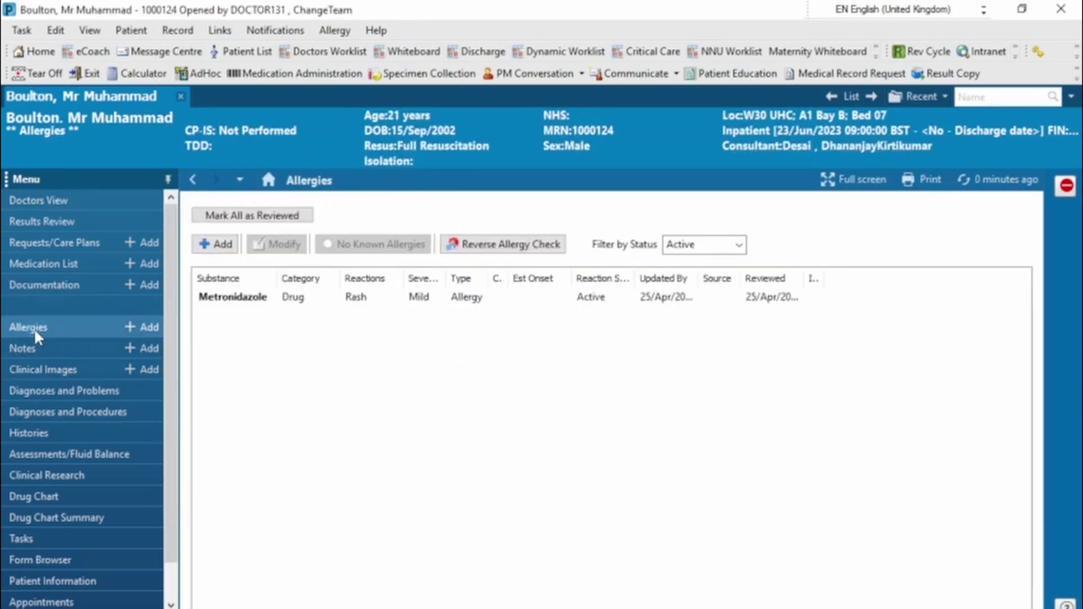
Step: Return to the Doctors View and open the medication history documentation from its Home Medications section
{"action": "left_click", "coordinate": [74, 203]}
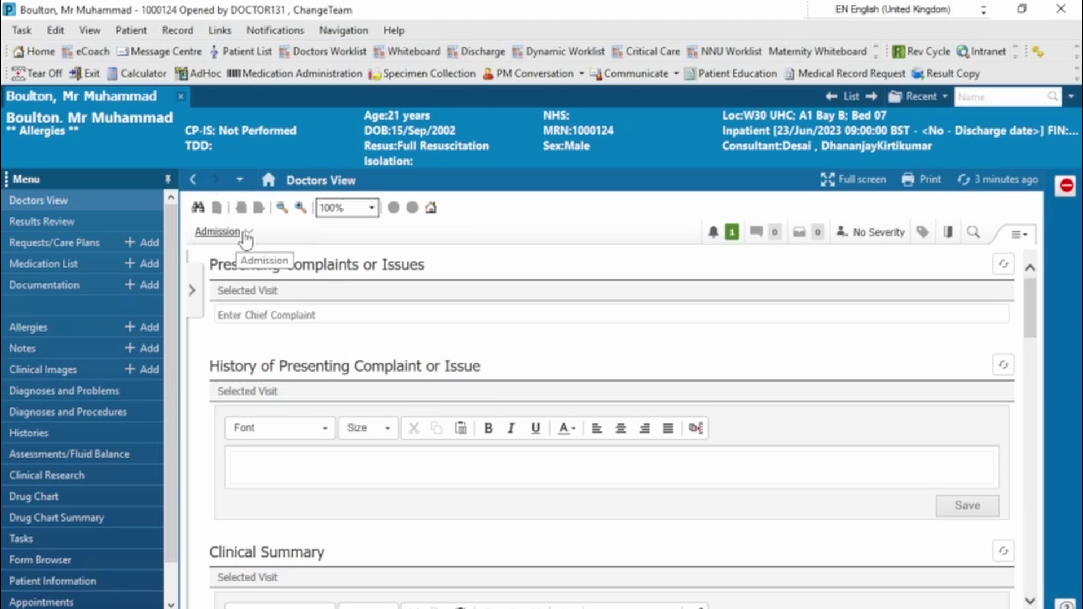
{"action": "mouse_move", "coordinate": [205, 289]}
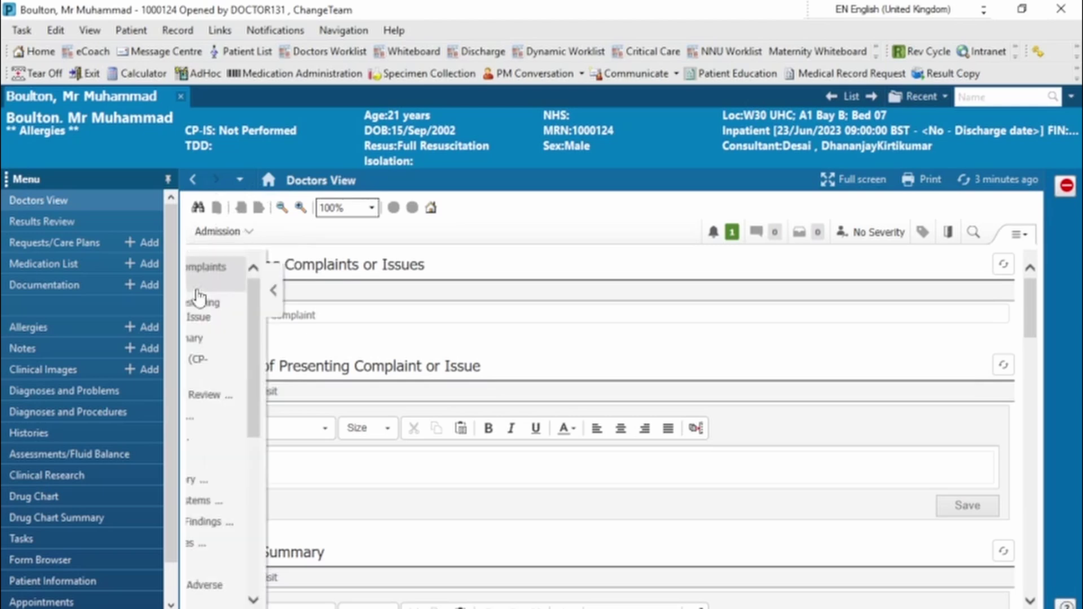
{"action": "scroll", "coordinate": [253, 305], "scroll_direction": "down", "scroll_amount": 5}
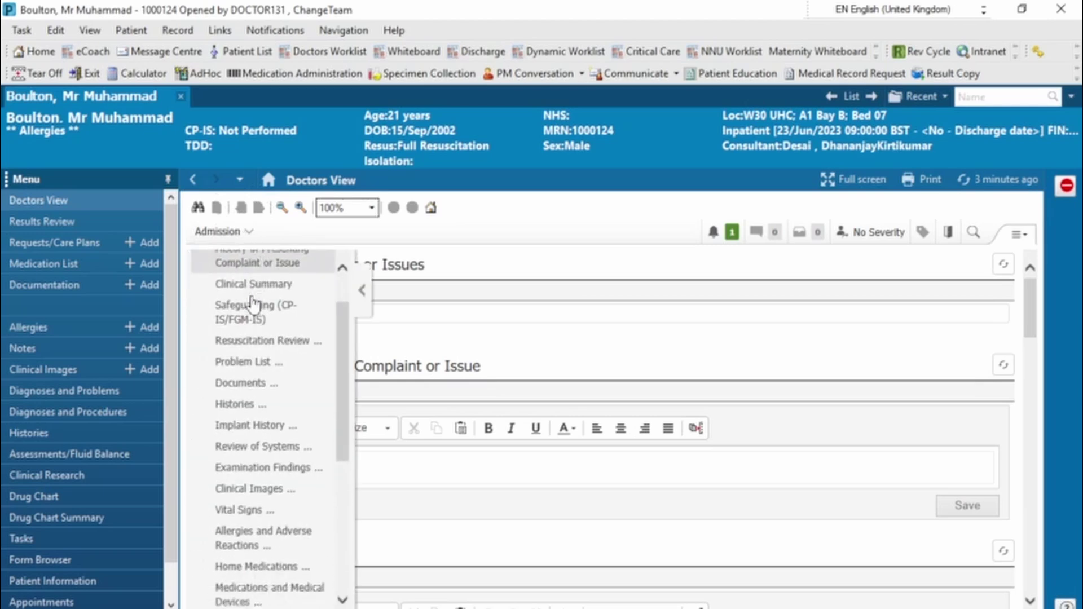
{"action": "scroll", "coordinate": [253, 303], "scroll_direction": "down", "scroll_amount": 2}
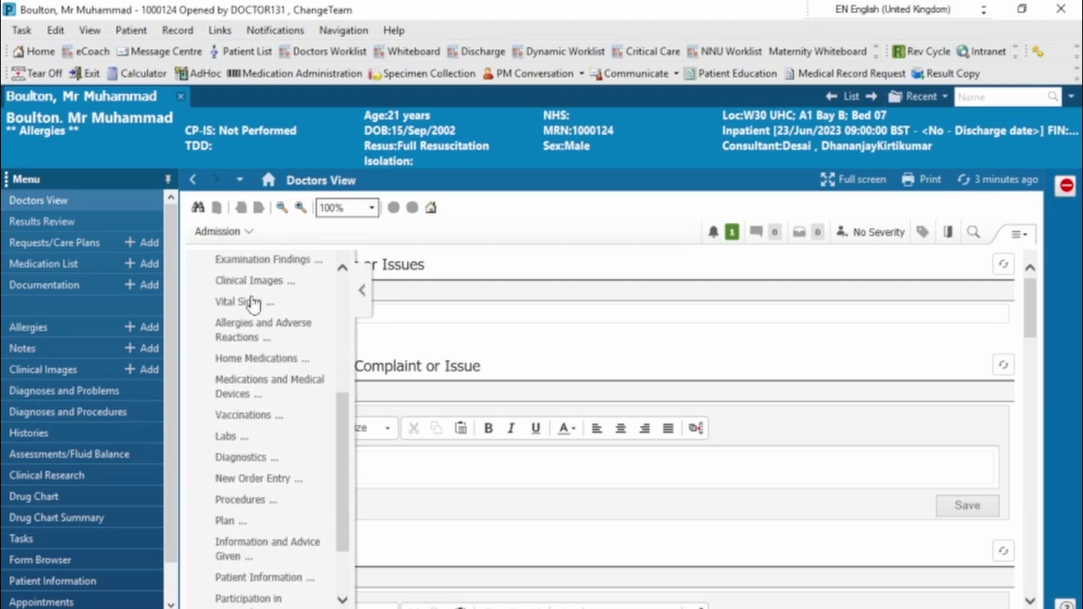
{"action": "left_click", "coordinate": [250, 357]}
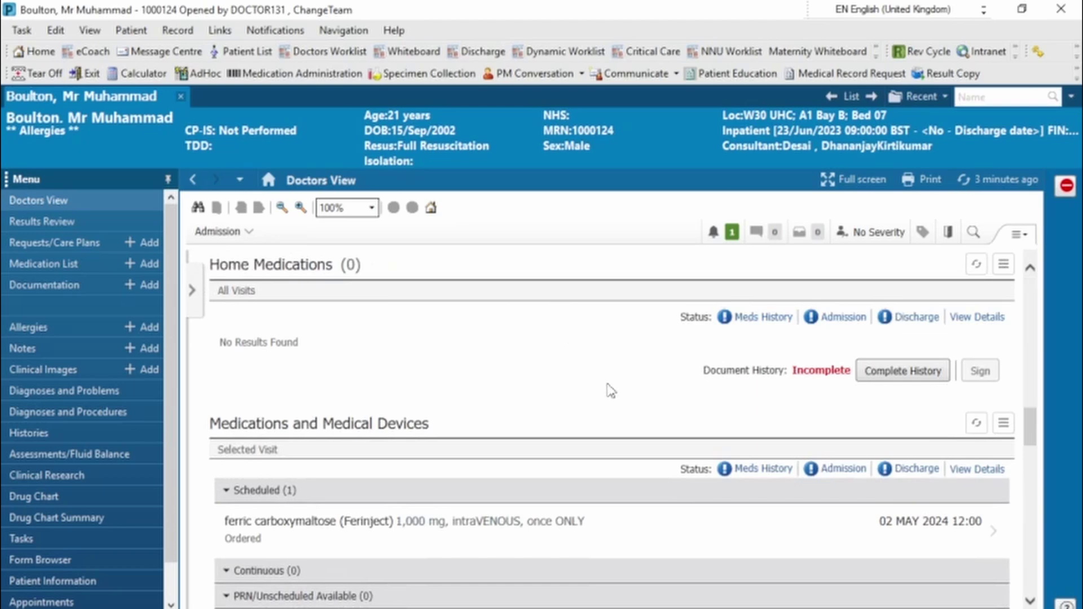
{"action": "left_click", "coordinate": [772, 322]}
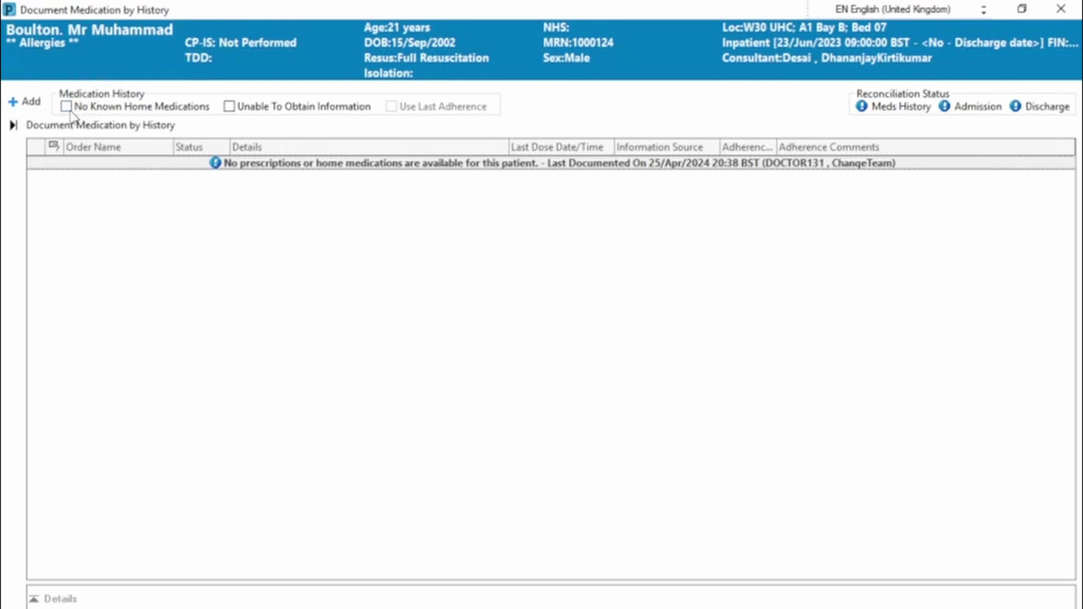
{"action": "left_click", "coordinate": [314, 123]}
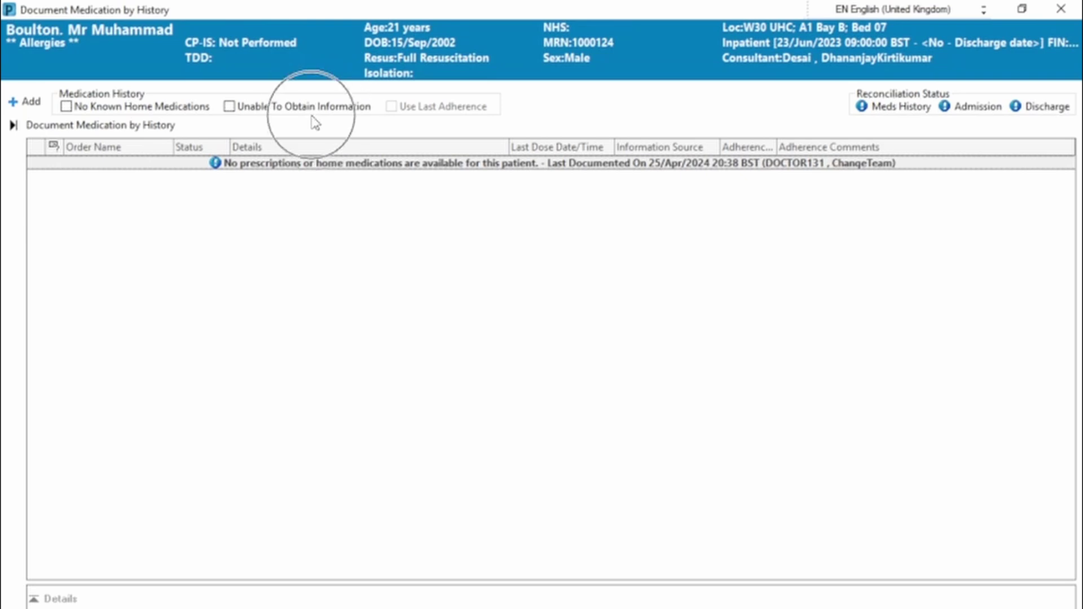
{"action": "left_click", "coordinate": [229, 107]}
{"action": "left_click", "coordinate": [229, 107]}
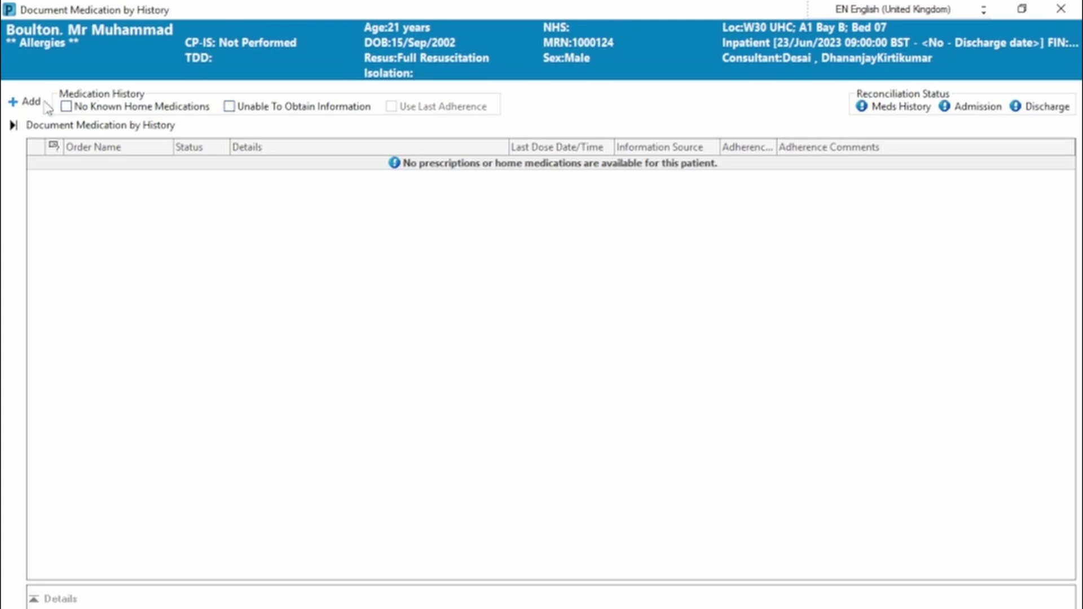
Step: Add aspirin to the documented home medications with the order sentence (None), and close the order search
{"action": "left_click", "coordinate": [27, 104]}
{"action": "left_click", "coordinate": [29, 104]}
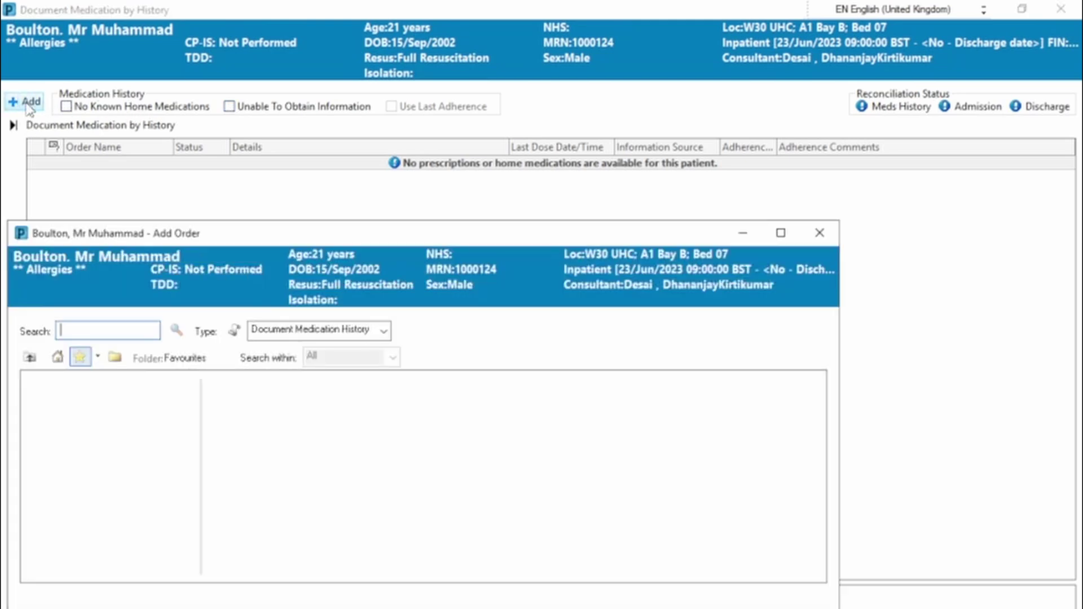
{"action": "type", "text": "aspirin"}
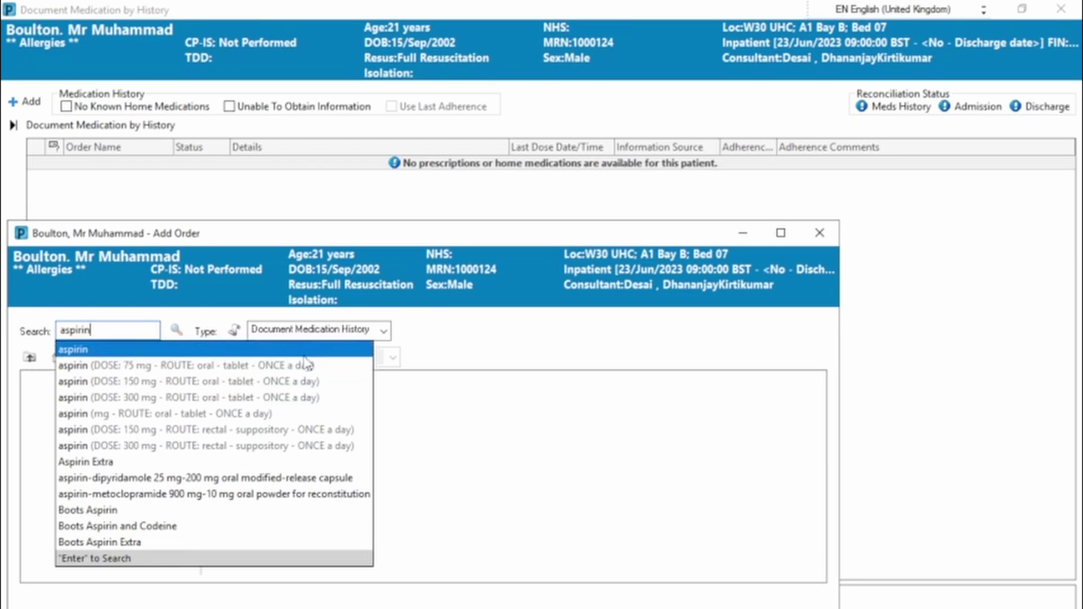
{"action": "left_click", "coordinate": [246, 350]}
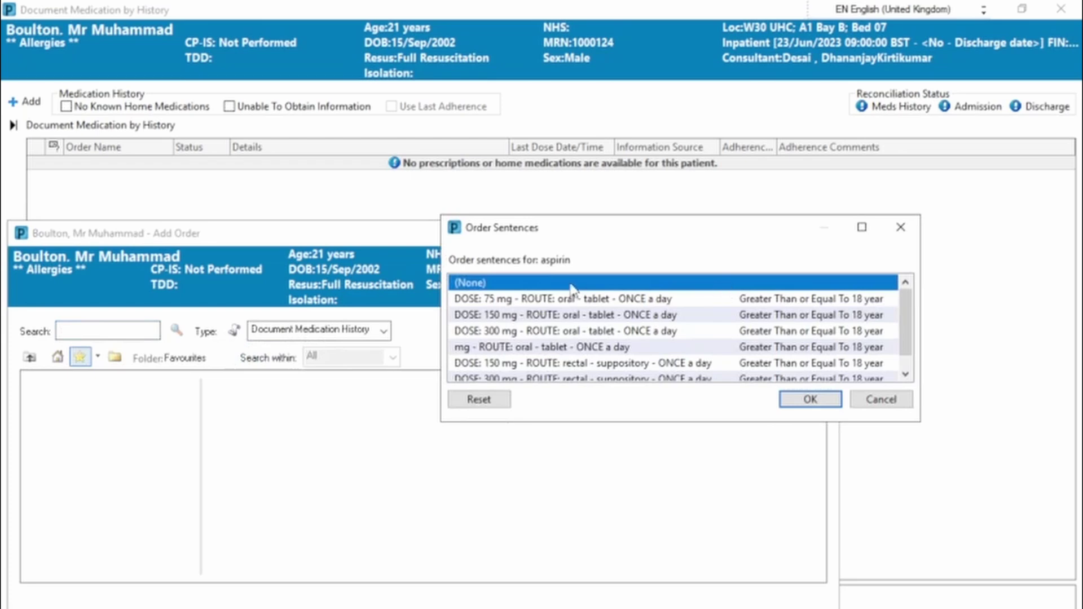
{"action": "left_click", "coordinate": [812, 399]}
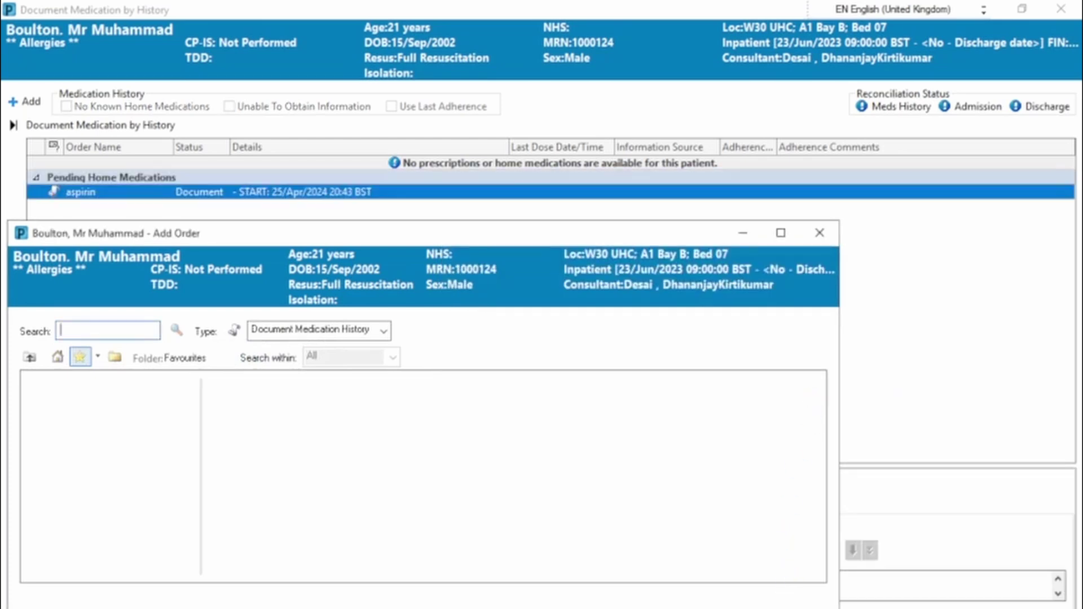
{"action": "key", "text": "Escape"}
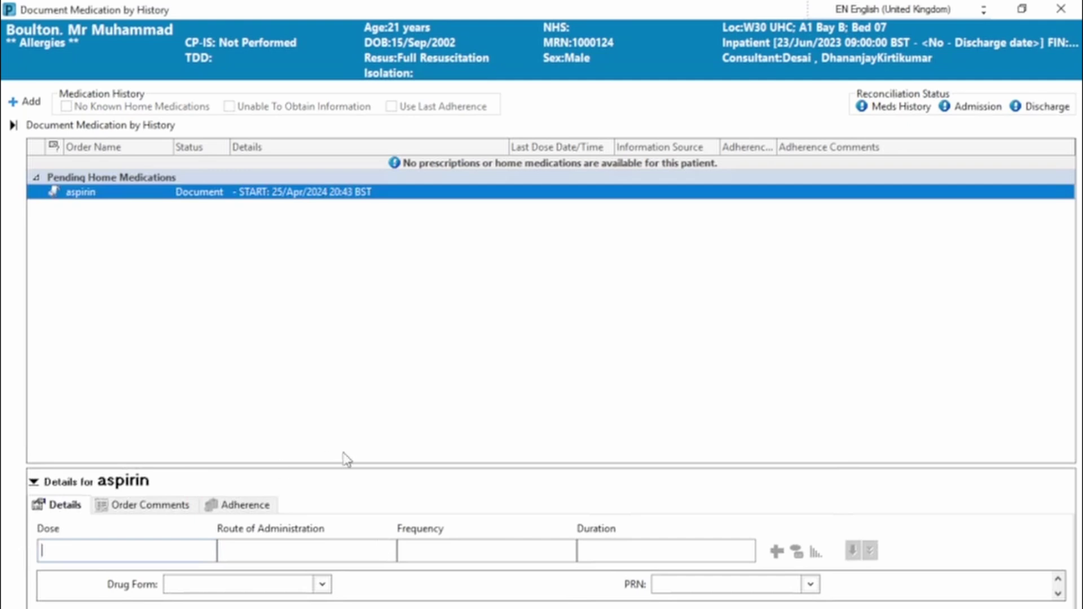
Step: Set the documented aspirin's dose to 100 mg and its route of administration to oral
{"action": "left_click_drag", "start_coordinate": [350, 466], "coordinate": [384, 338]}
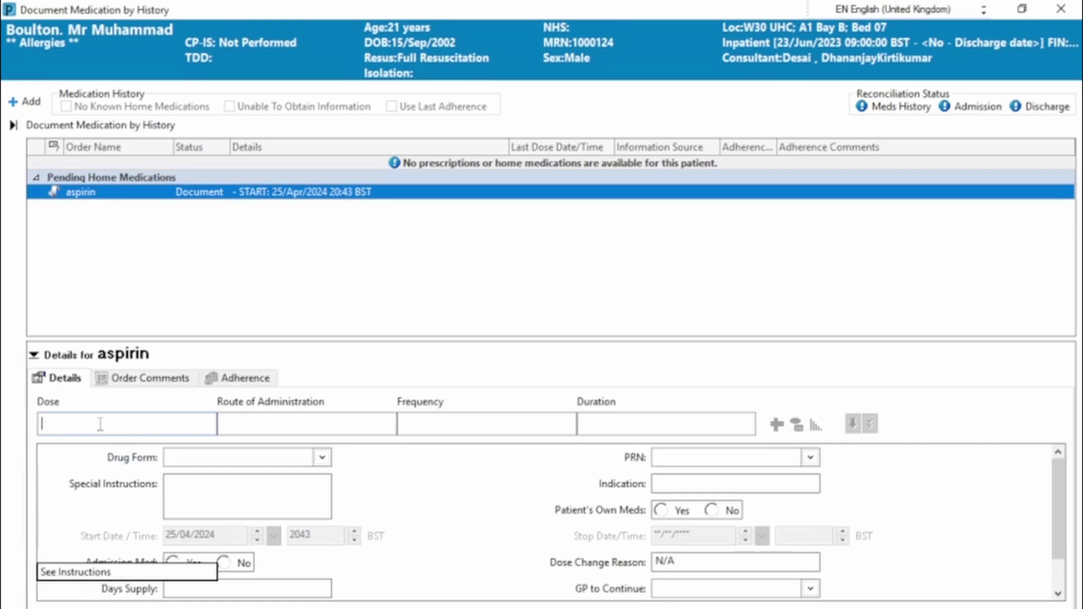
{"action": "type", "text": "1"}
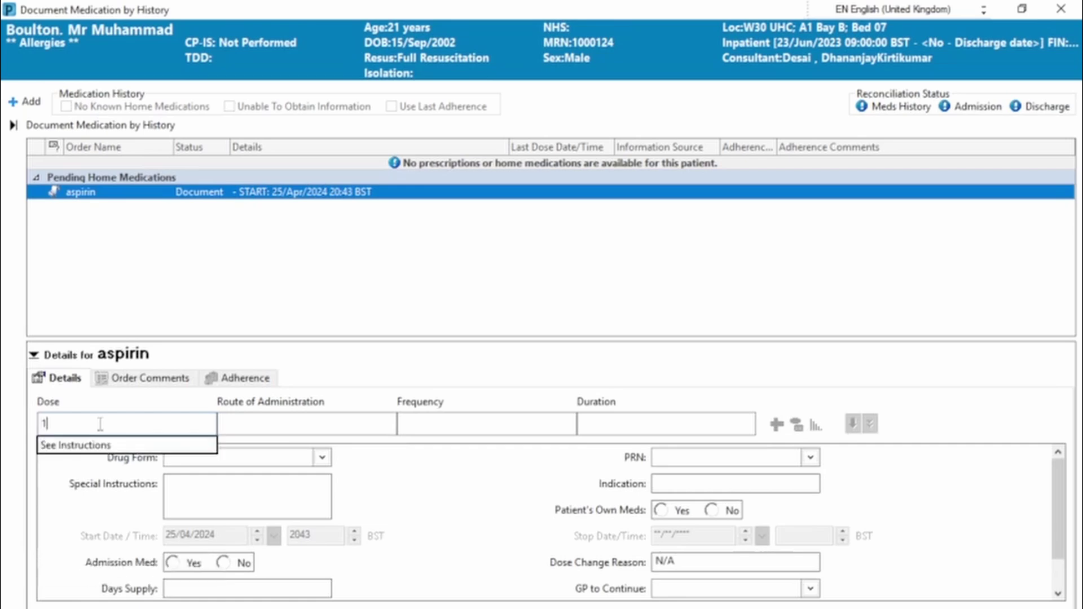
{"action": "type", "text": "00 mg"}
{"action": "left_click", "coordinate": [257, 425]}
{"action": "type", "text": "or"}
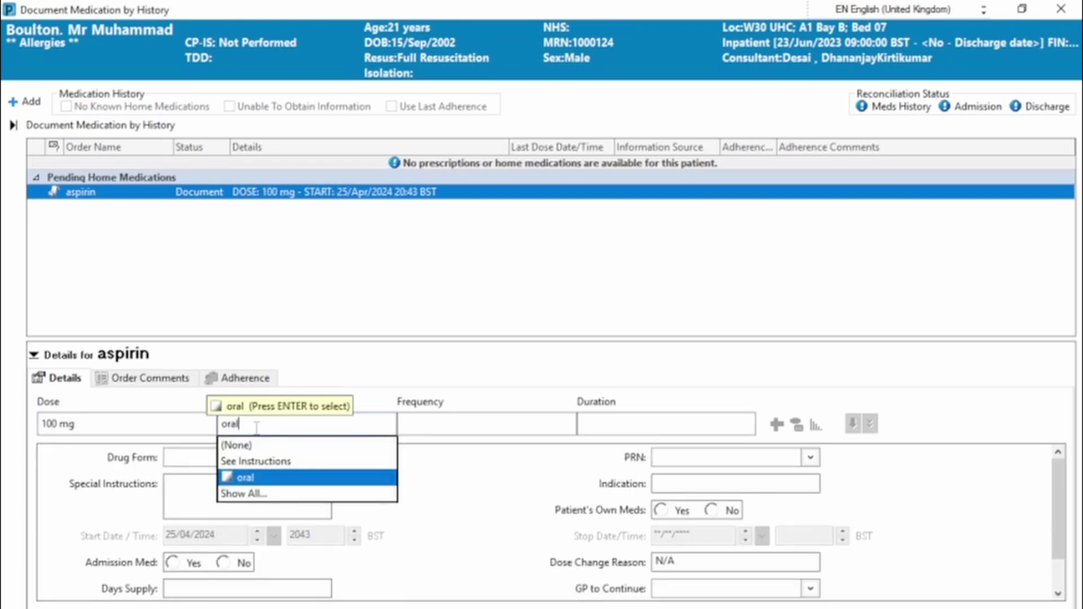
{"action": "type", "text": "al"}
{"action": "left_click", "coordinate": [272, 477]}
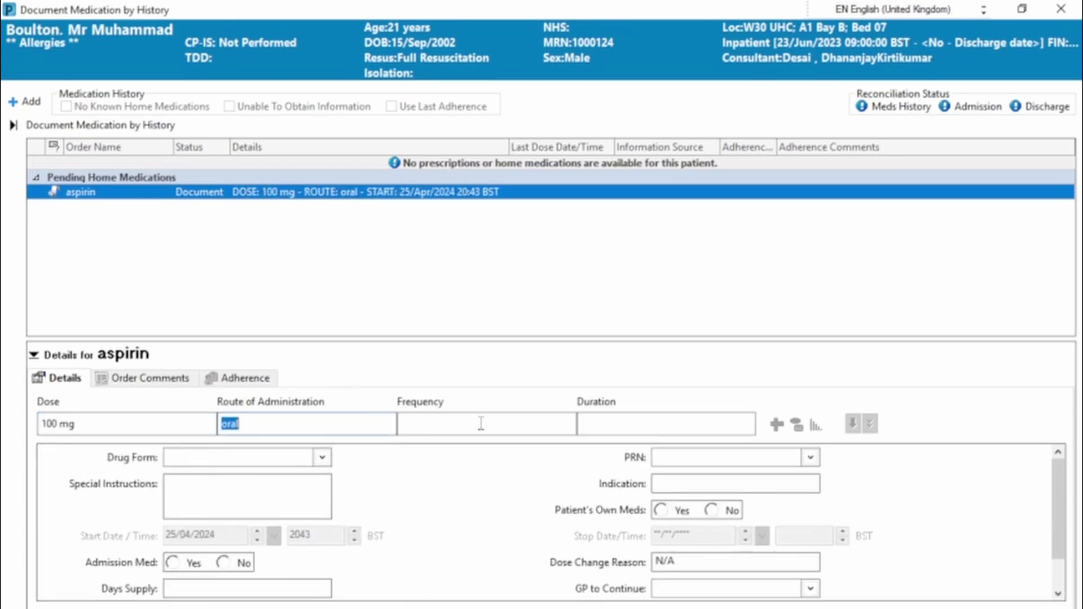
Step: Set the documented aspirin's frequency to ONCE a day and check its remaining detail fields
{"action": "left_click", "coordinate": [481, 424]}
{"action": "type", "text": "once dai"}
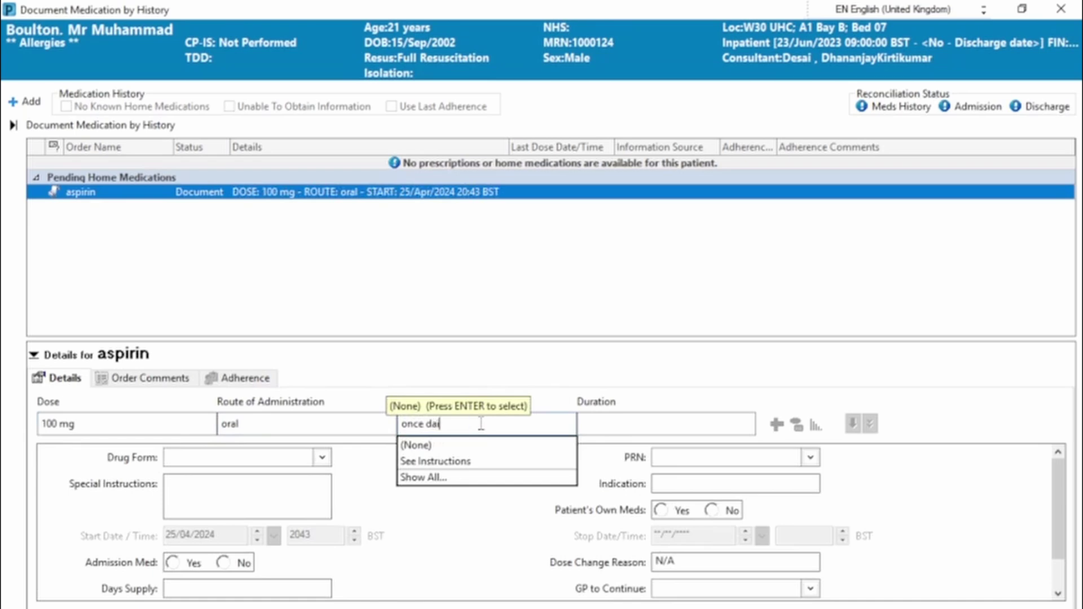
{"action": "key", "text": "BackSpace"}
{"action": "key", "text": "BackSpace"}
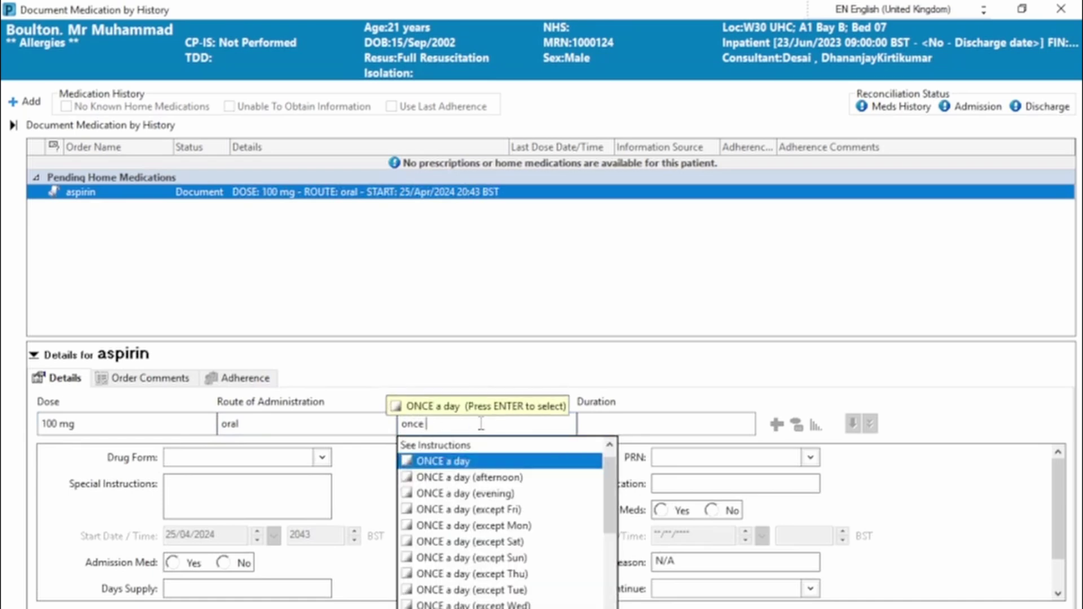
{"action": "left_click", "coordinate": [472, 461]}
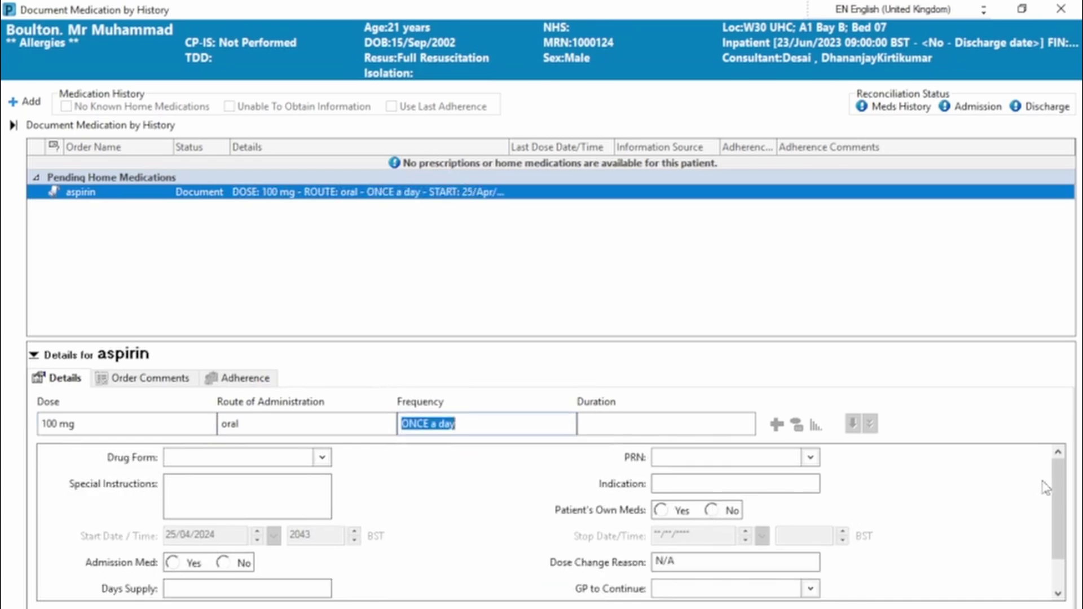
{"action": "left_click_drag", "start_coordinate": [1064, 500], "coordinate": [1064, 541]}
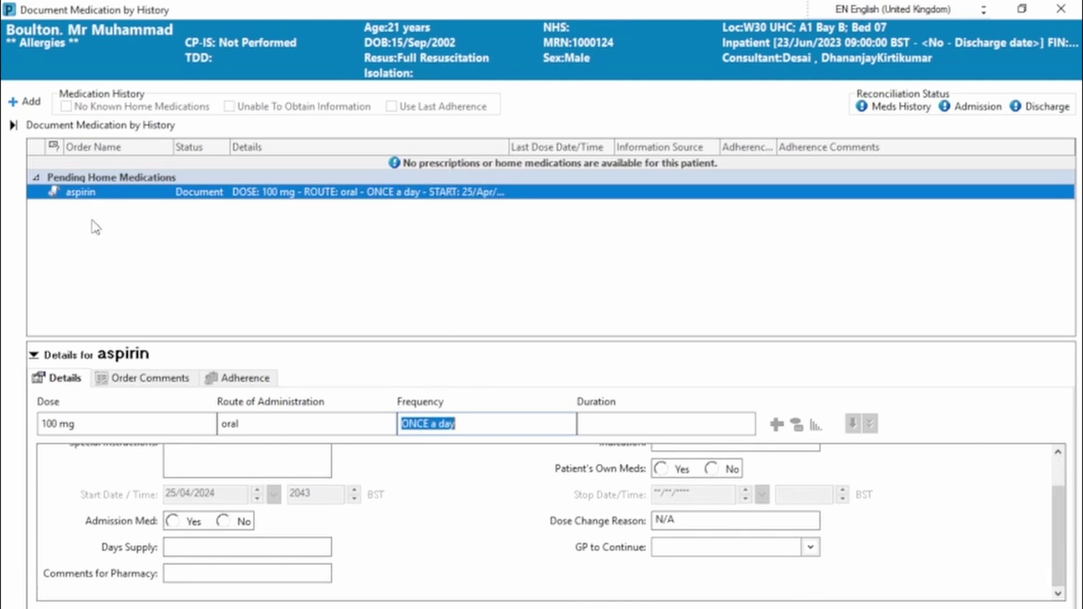
Step: Add beclometasone 50 mcg/inh nasal spray with the 50 microgram, each affected nostril order sentence, and set its frequency to ONCE a day
{"action": "left_click", "coordinate": [25, 101]}
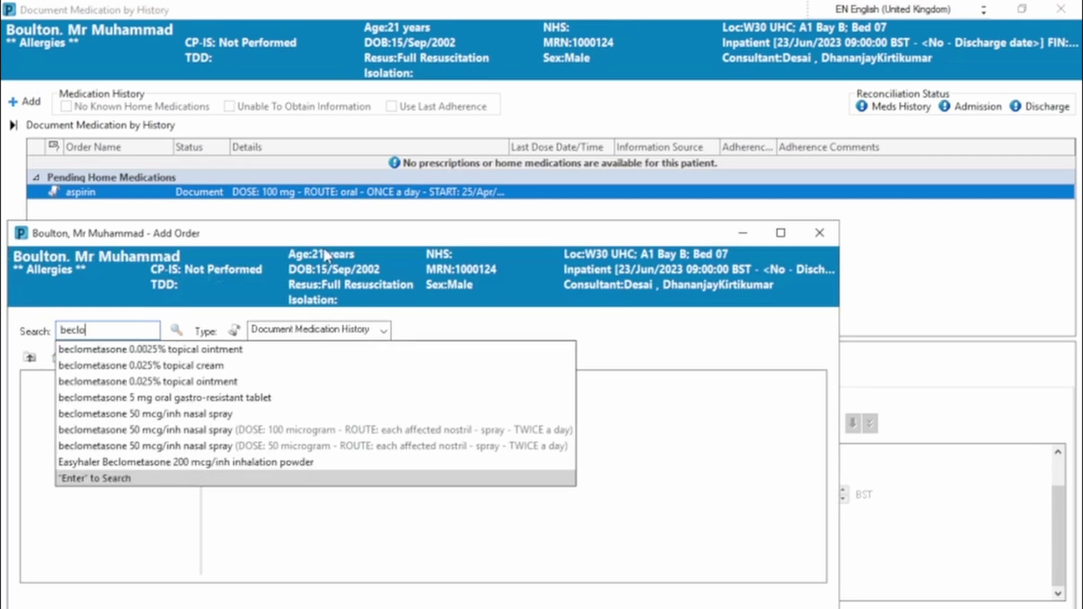
{"action": "left_click", "coordinate": [303, 453]}
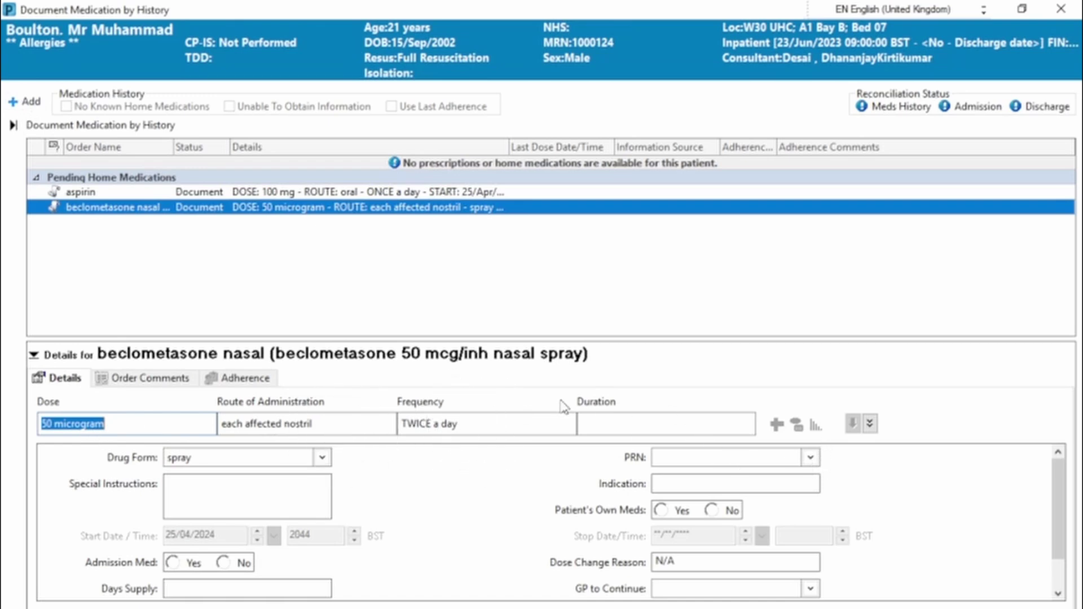
{"action": "left_click", "coordinate": [494, 427]}
{"action": "type", "text": "onc"}
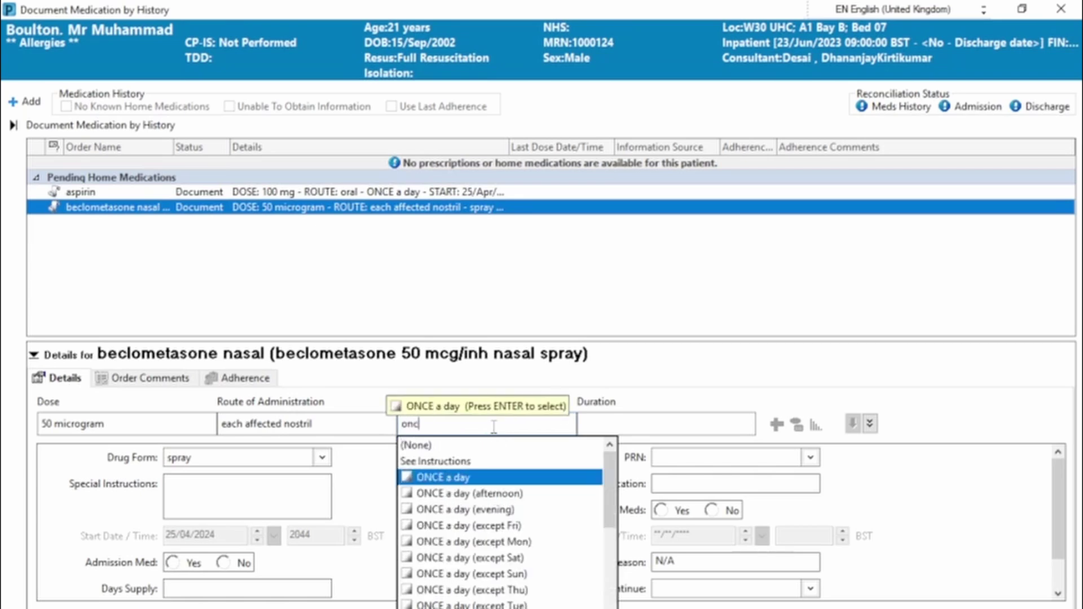
{"action": "key", "text": "Return"}
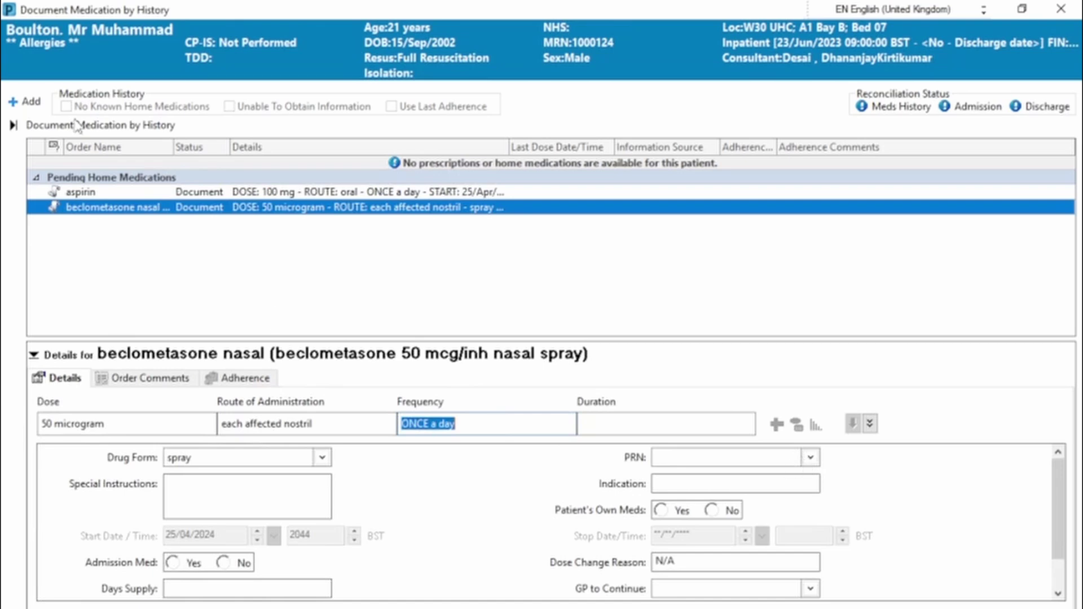
Step: Add clopidogrel 75 mg oral ONCE a day and lansoprazole 15 mg oral ONCE a day to the home medications, and close the order search
{"action": "left_click", "coordinate": [23, 101]}
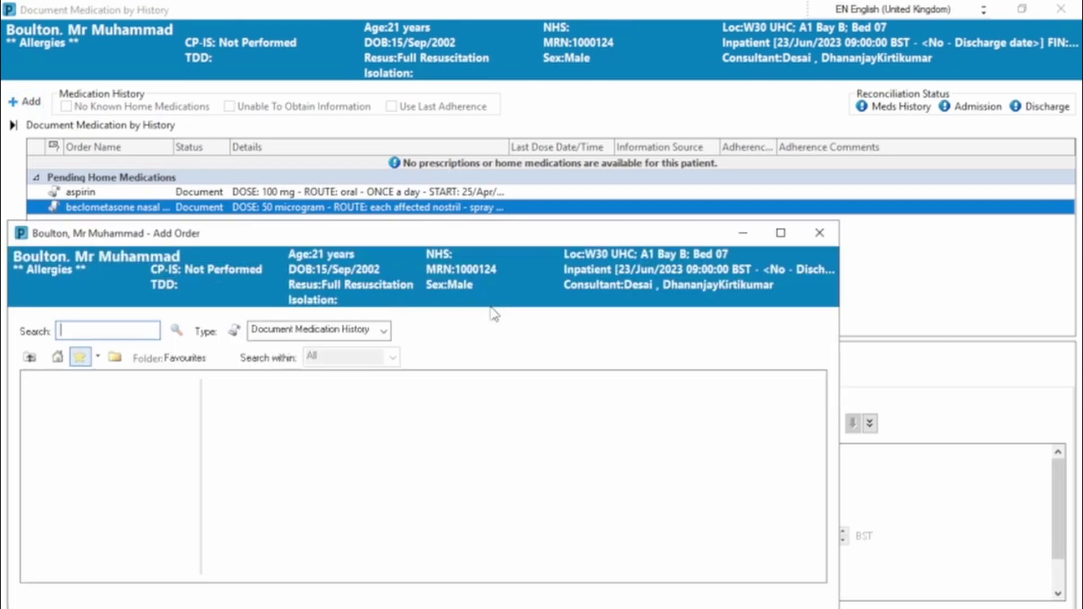
{"action": "type", "text": "clopidogre"}
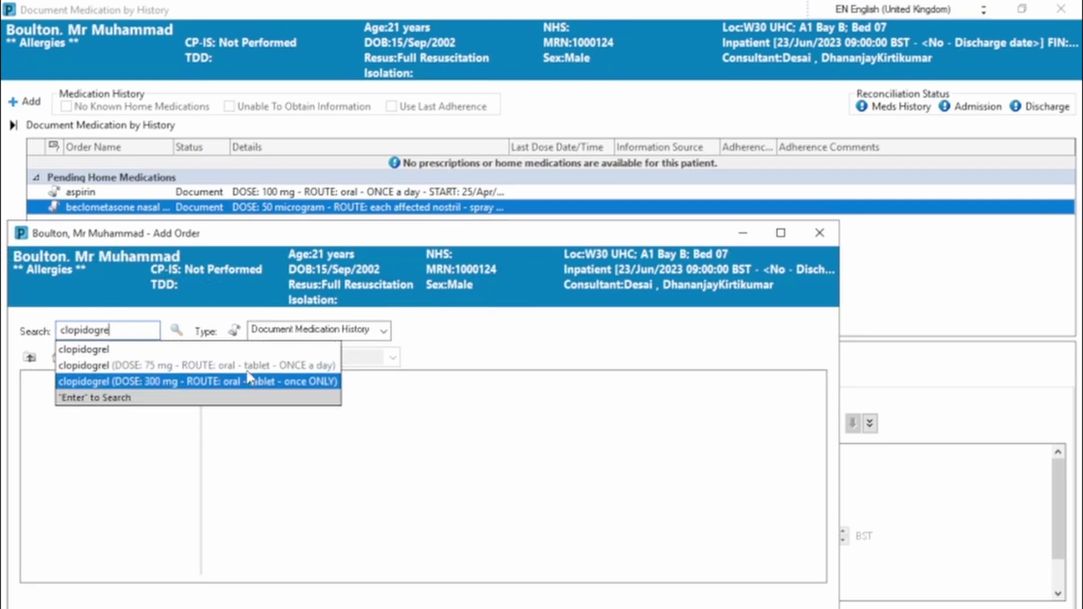
{"action": "left_click", "coordinate": [247, 383]}
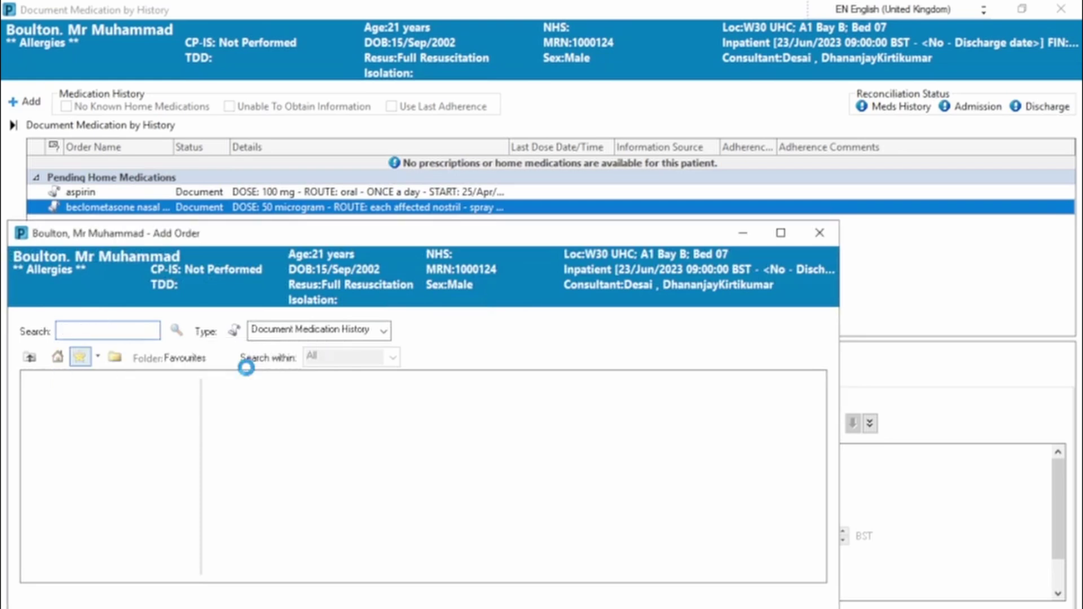
{"action": "type", "text": "lansop"}
{"action": "left_click", "coordinate": [243, 367]}
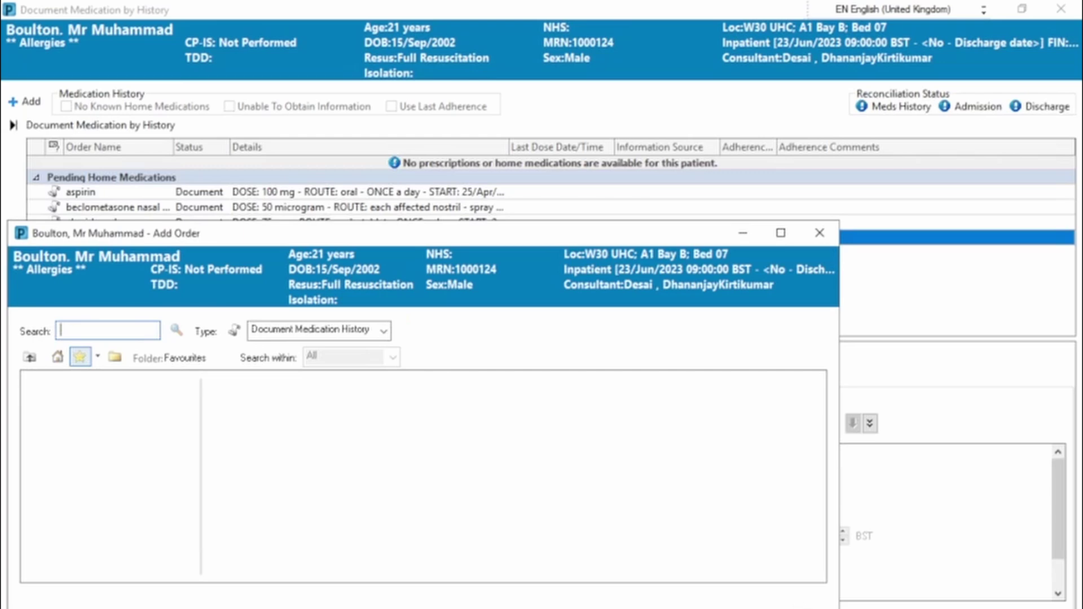
{"action": "key", "text": "Escape"}
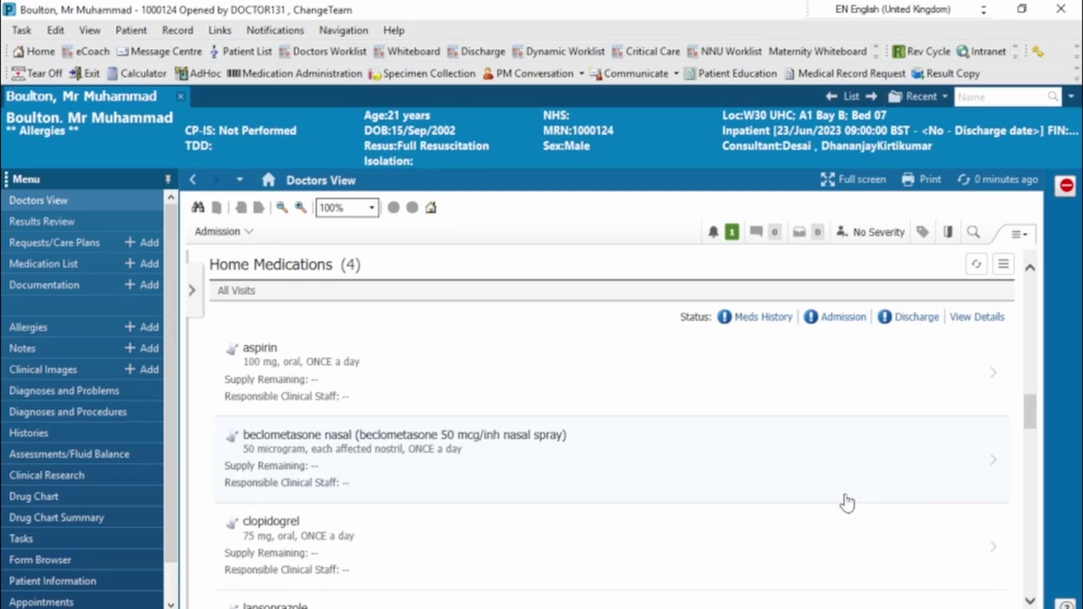
Step: Review the home medications in the Doctors View and open the Admission reconciliation
{"action": "scroll", "coordinate": [848, 502], "scroll_direction": "down", "scroll_amount": 3}
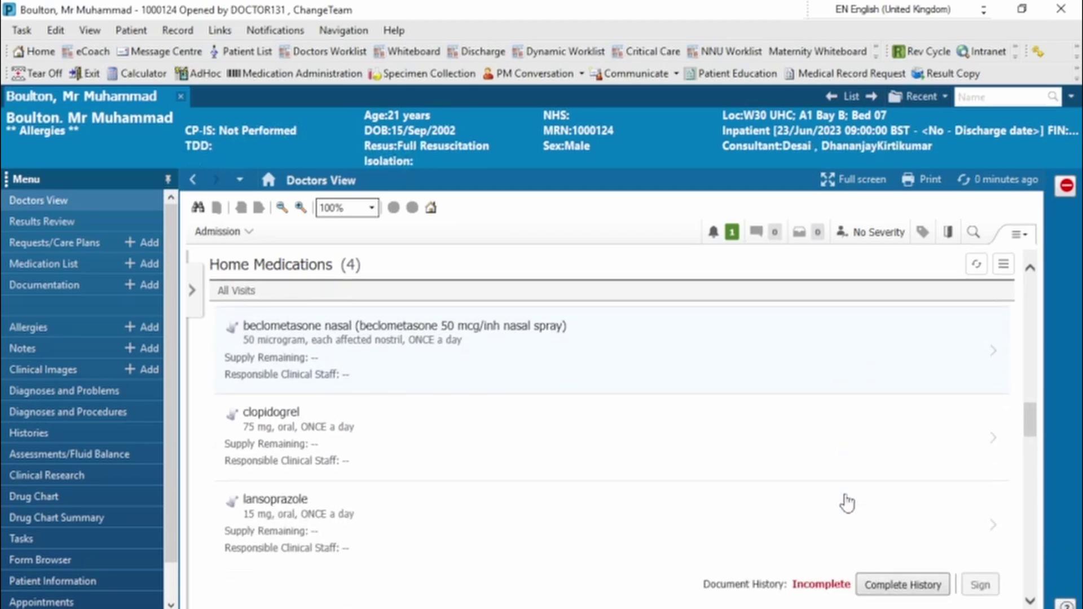
{"action": "scroll", "coordinate": [848, 502], "scroll_direction": "up", "scroll_amount": 2}
{"action": "scroll", "coordinate": [843, 436], "scroll_direction": "up", "scroll_amount": 3}
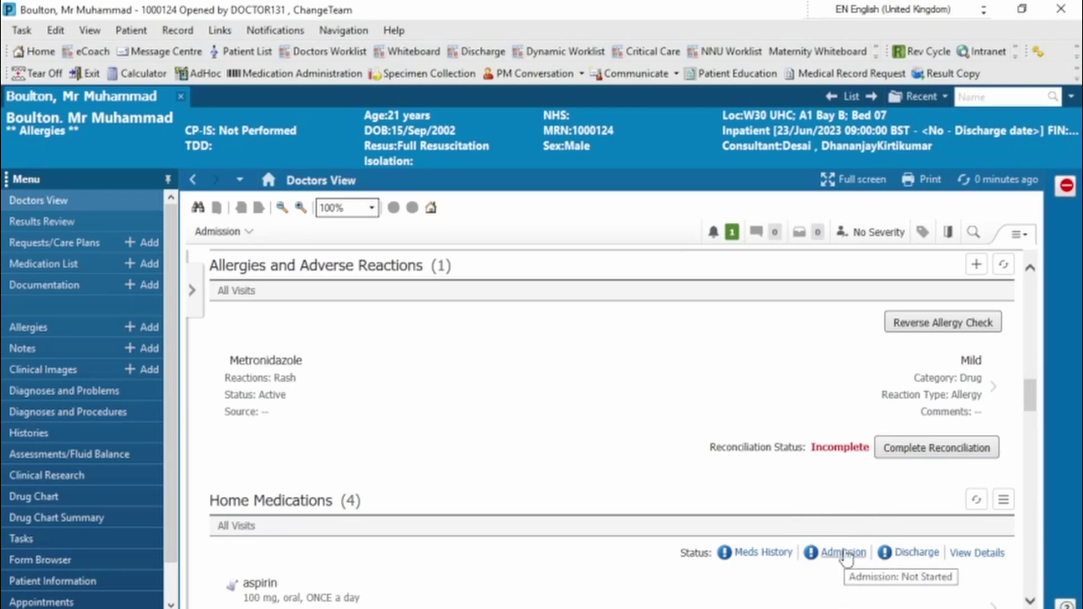
{"action": "left_click", "coordinate": [843, 553]}
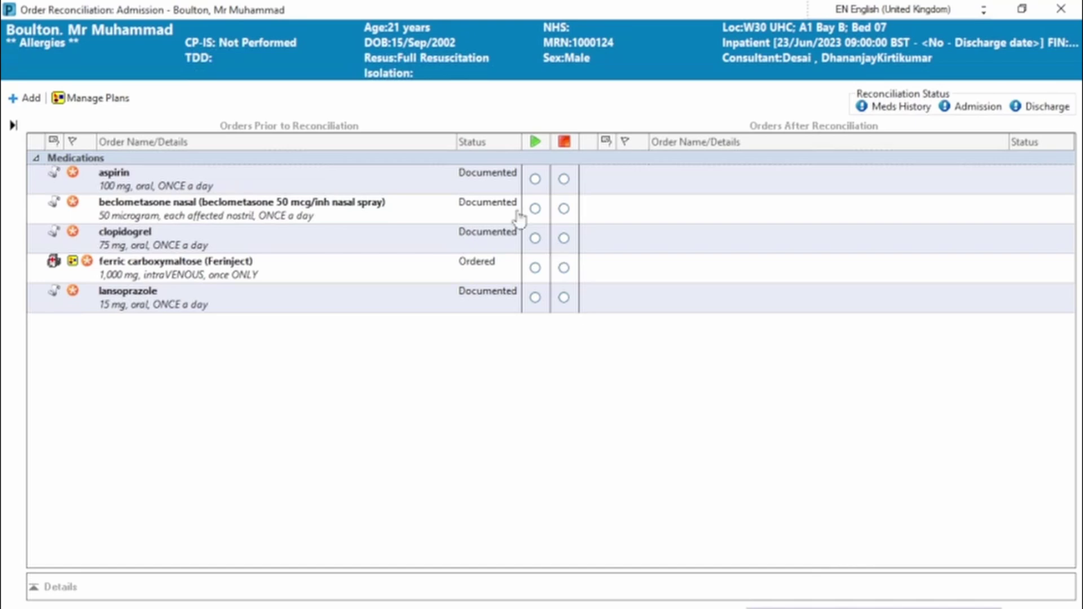
Step: Mark aspirin, clopidogrel and lansoprazole as Continue in the admission reconciliation
{"action": "mouse_move", "coordinate": [494, 281]}
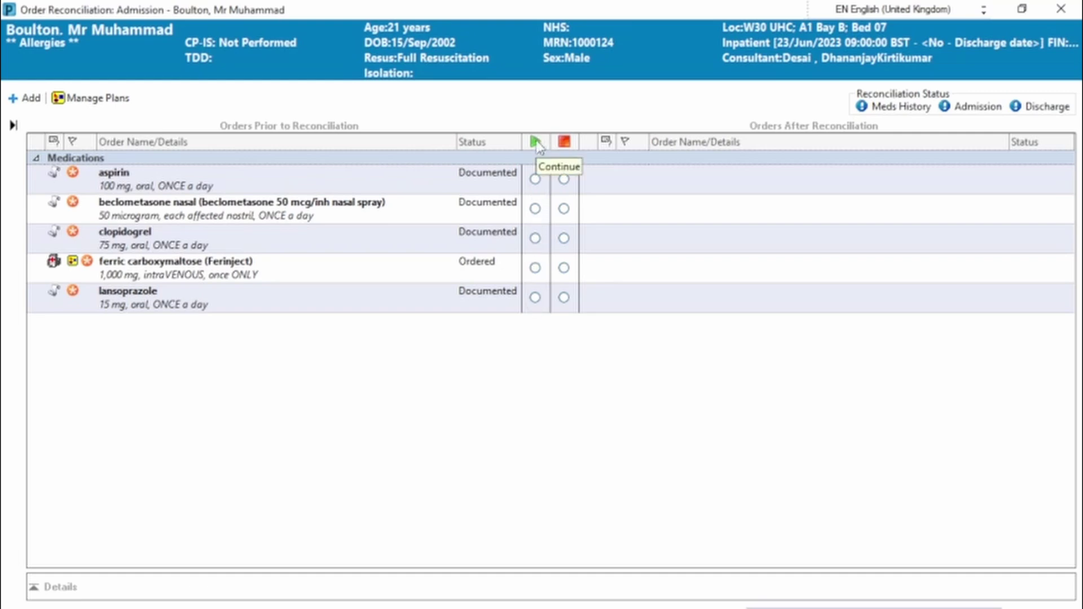
{"action": "left_click", "coordinate": [536, 180]}
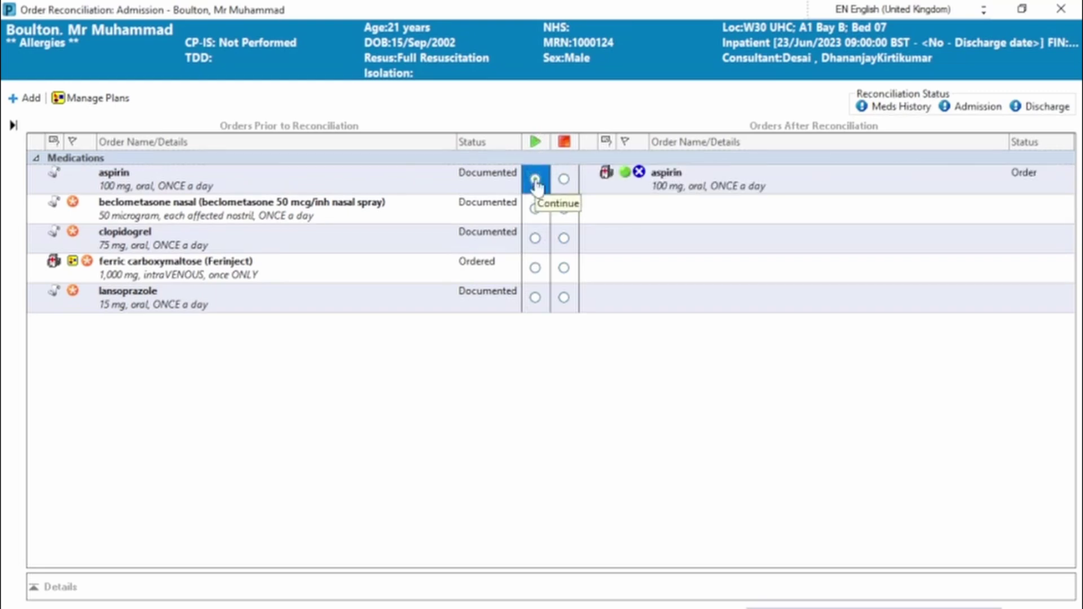
{"action": "left_click", "coordinate": [536, 240]}
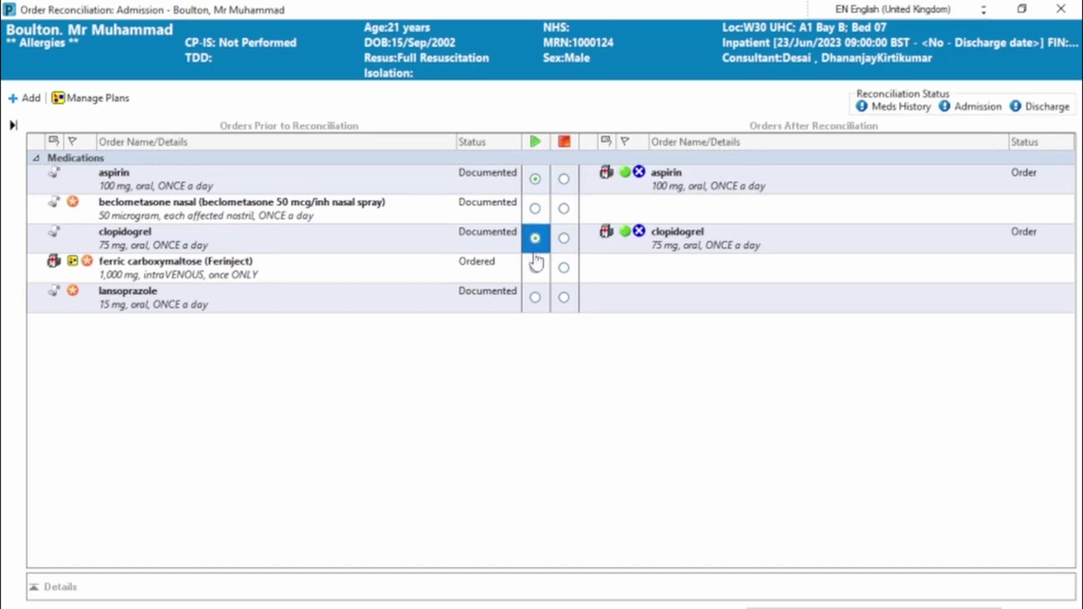
{"action": "left_click", "coordinate": [536, 298]}
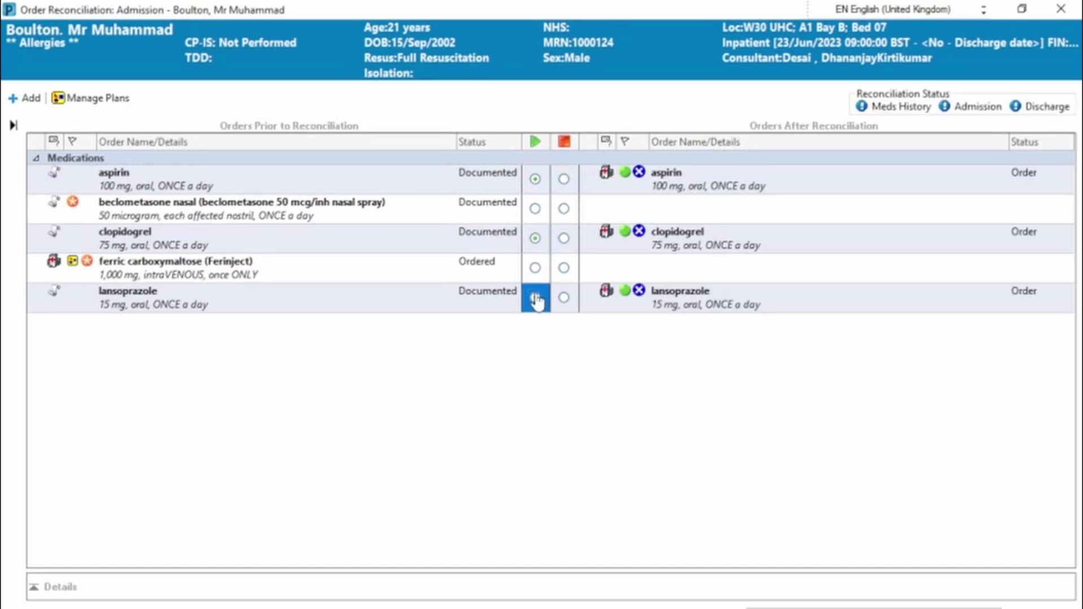
Step: Open the continued aspirin order's details and set the drug form to tablet
{"action": "mouse_move", "coordinate": [735, 187]}
{"action": "left_click", "coordinate": [687, 183]}
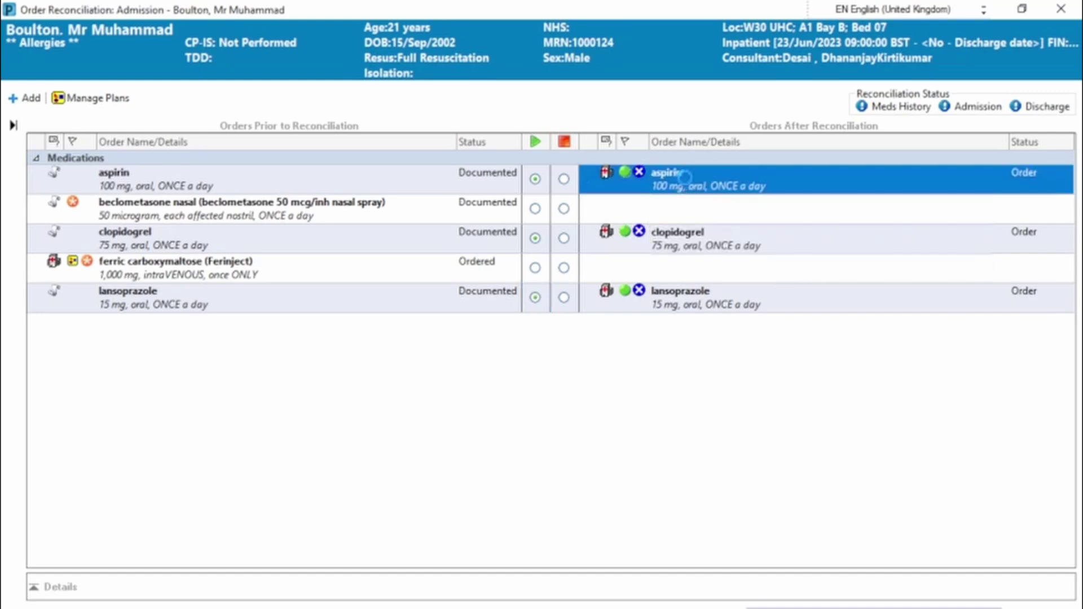
{"action": "mouse_move", "coordinate": [687, 184]}
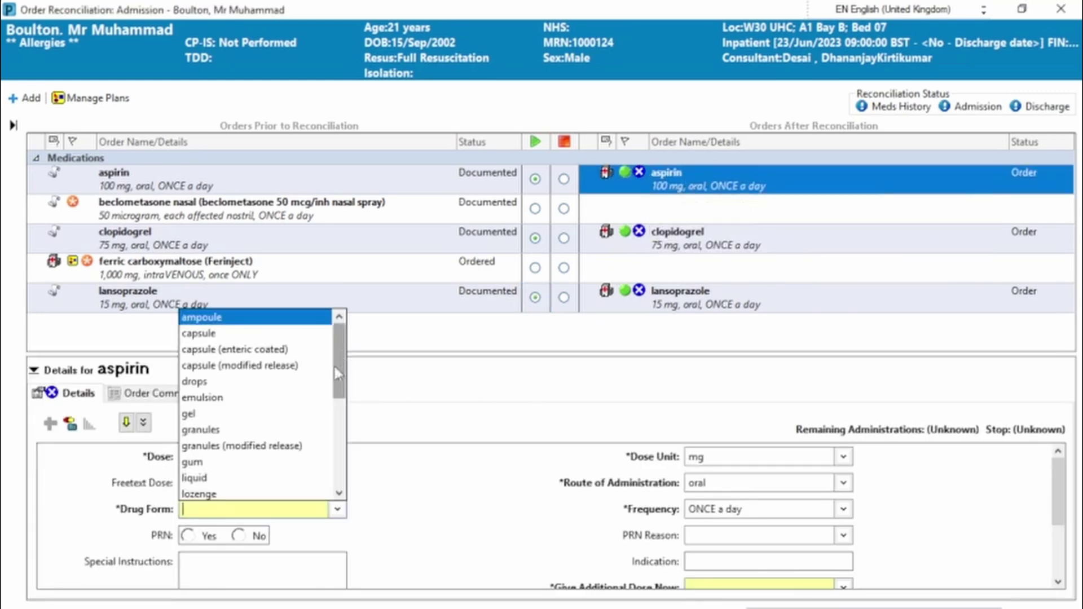
{"action": "left_click", "coordinate": [744, 356]}
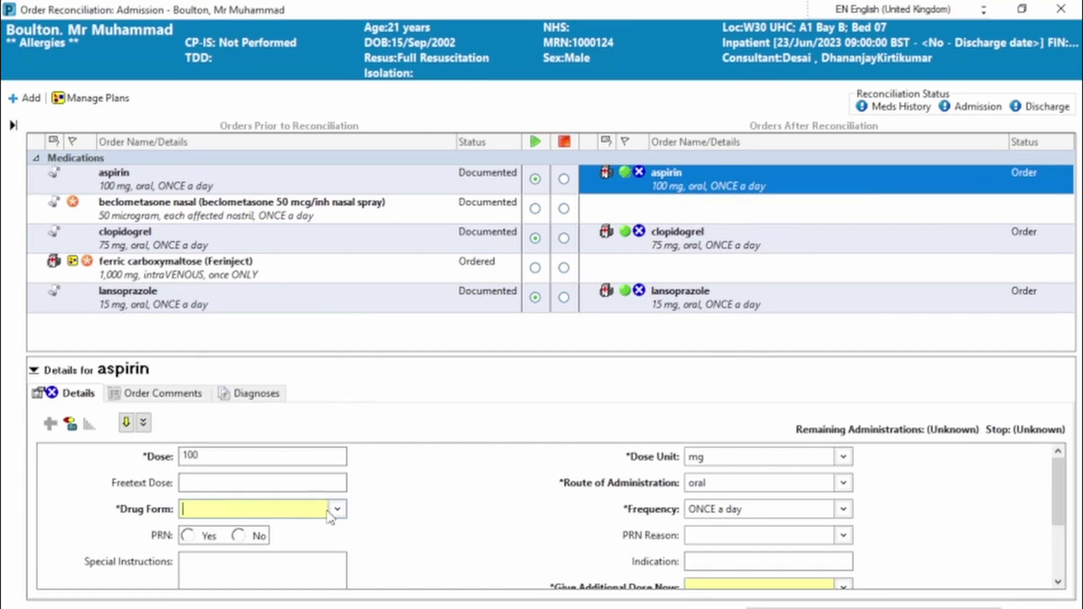
{"action": "type", "text": "tab"}
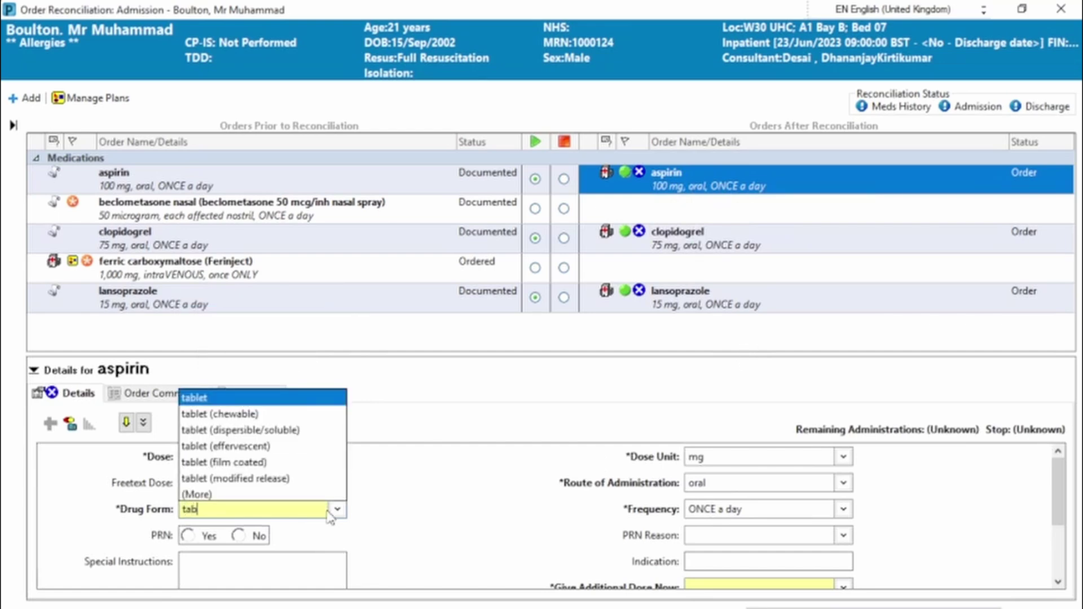
{"action": "key", "text": "Return"}
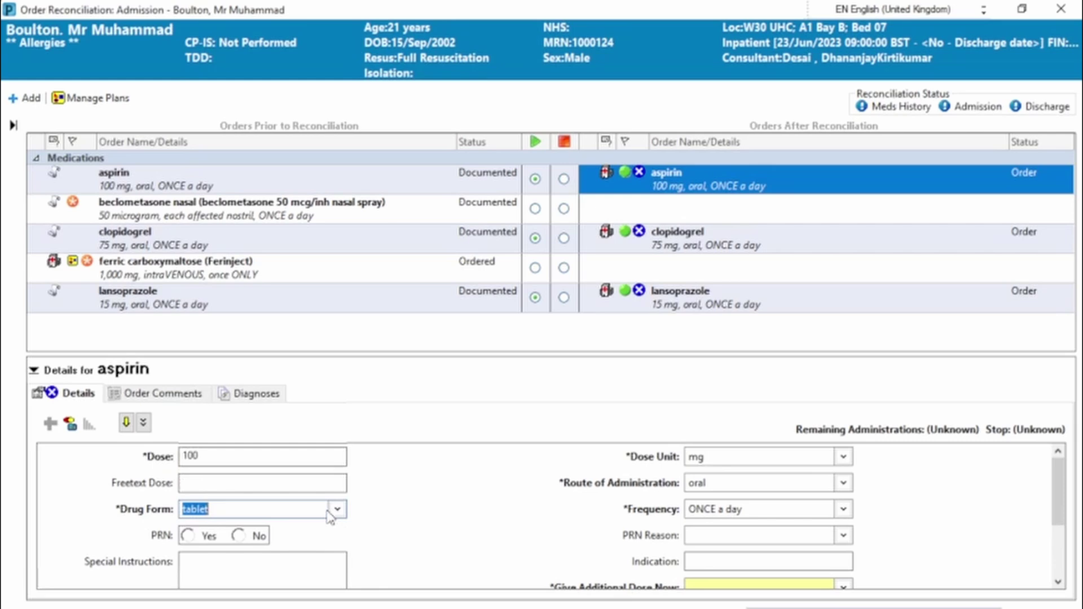
Step: Enlarge the aspirin order's details area and set Give Additional Dose Now to Yes
{"action": "left_click_drag", "start_coordinate": [970, 357], "coordinate": [970, 304]}
{"action": "key", "text": "alt+Down"}
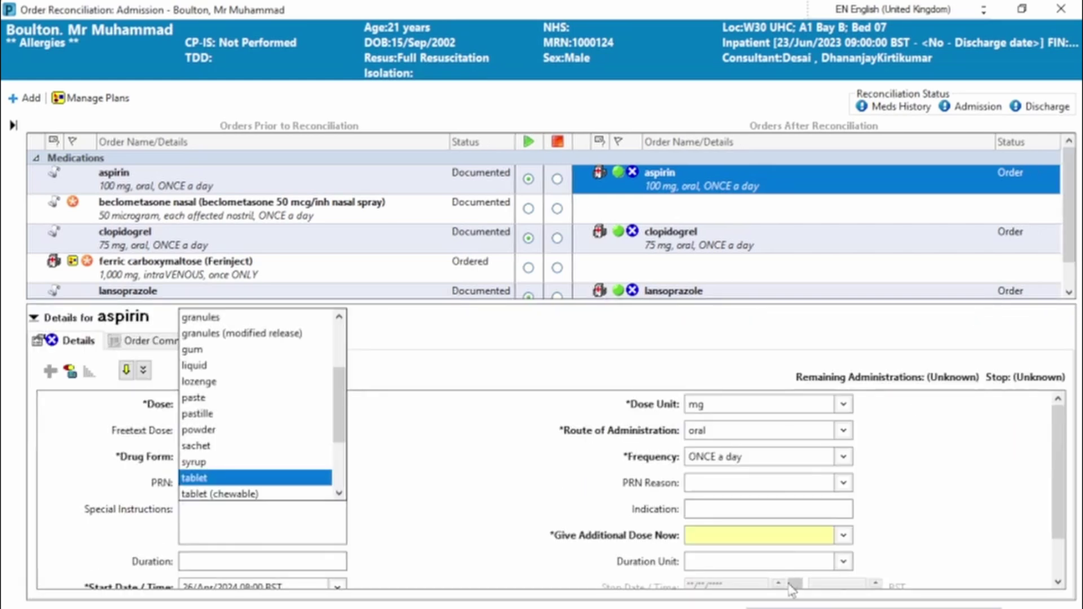
{"action": "left_click", "coordinate": [842, 537]}
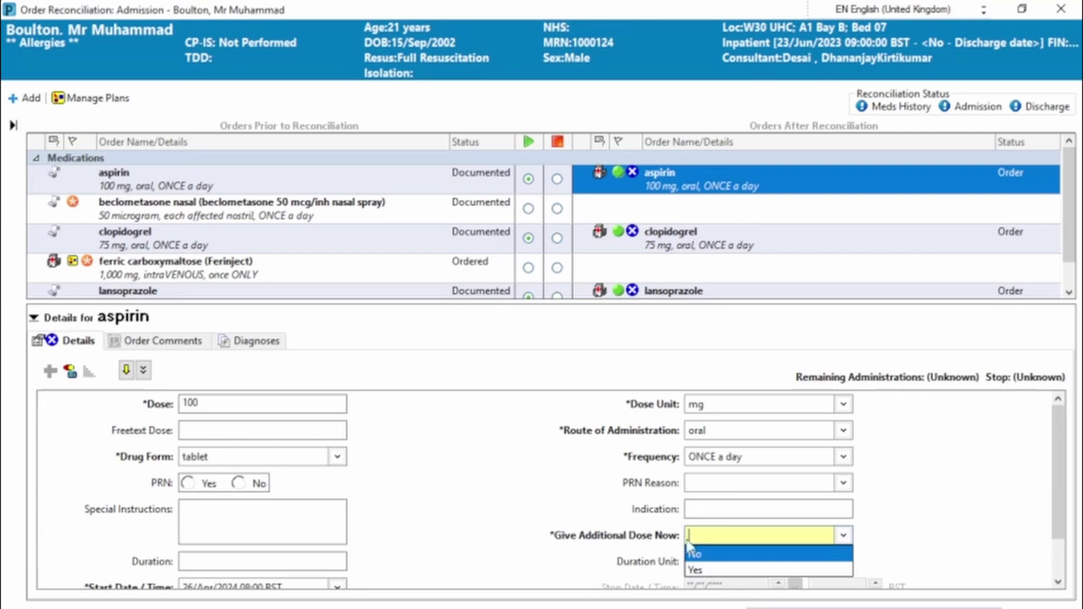
{"action": "left_click", "coordinate": [717, 571]}
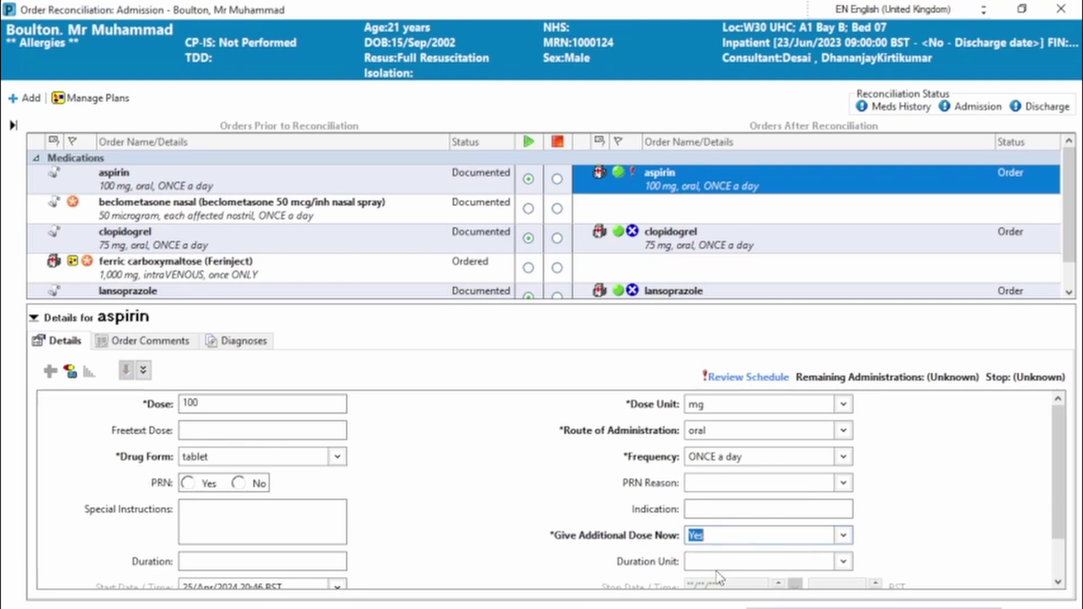
Step: Set Give Additional Dose Now to No for the continued clopidogrel and lansoprazole orders
{"action": "left_click", "coordinate": [694, 242]}
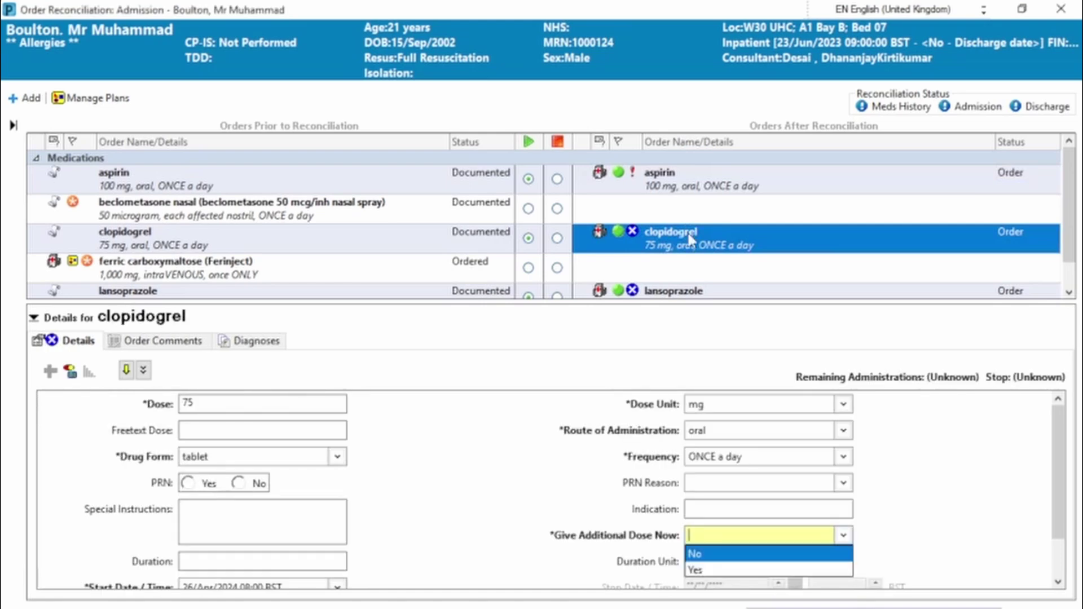
{"action": "left_click", "coordinate": [703, 556]}
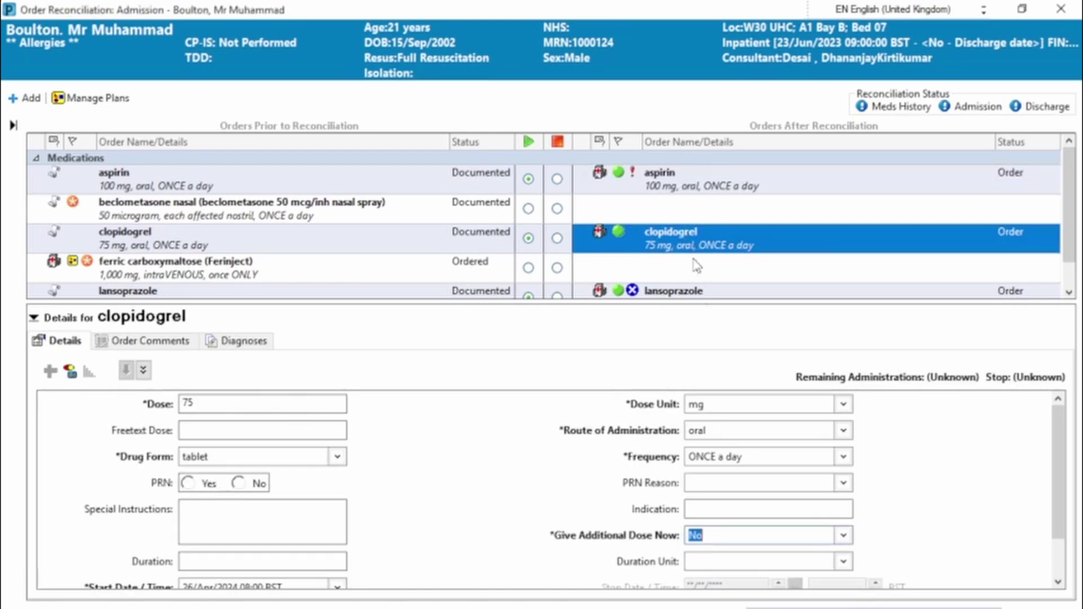
{"action": "left_click", "coordinate": [688, 294]}
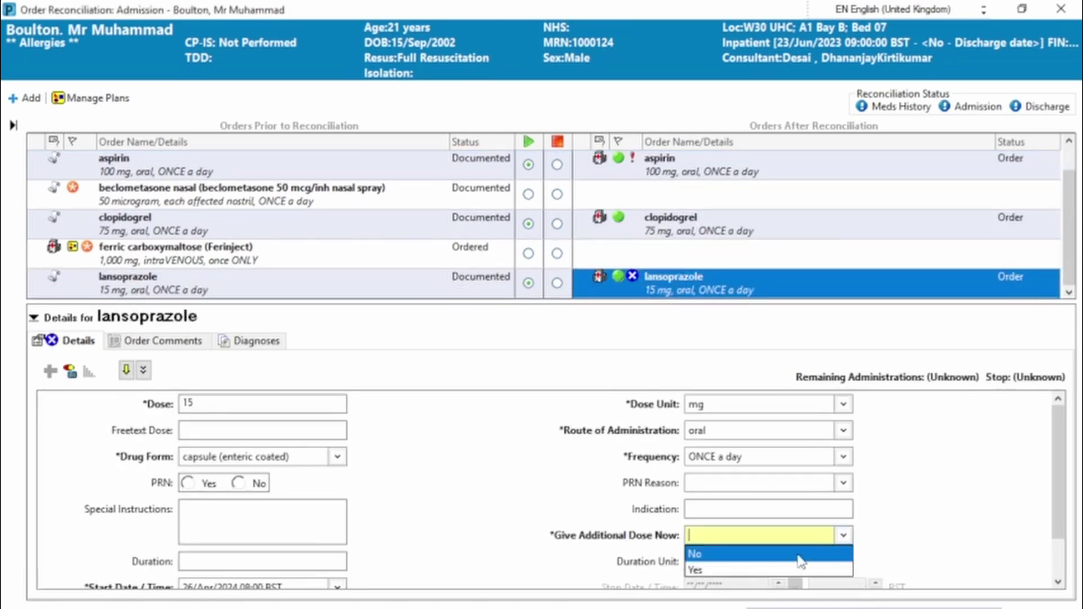
{"action": "left_click", "coordinate": [813, 555]}
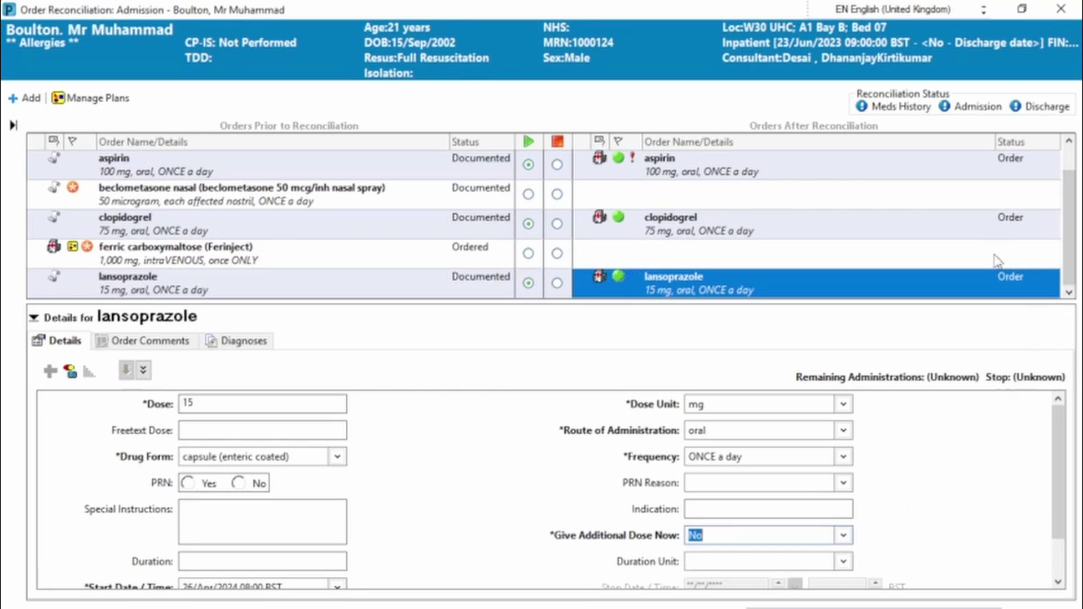
Step: Add an inpatient order for co-amoxiclav 1200 mg intravenous infusion, THREE times a day
{"action": "left_click", "coordinate": [32, 102]}
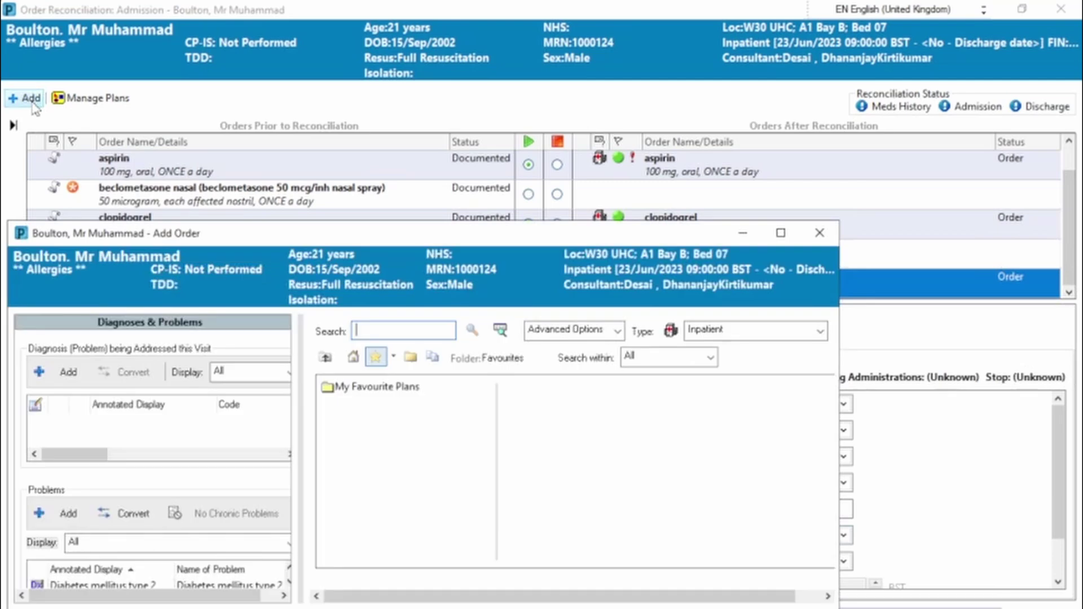
{"action": "type", "text": "co-amox"}
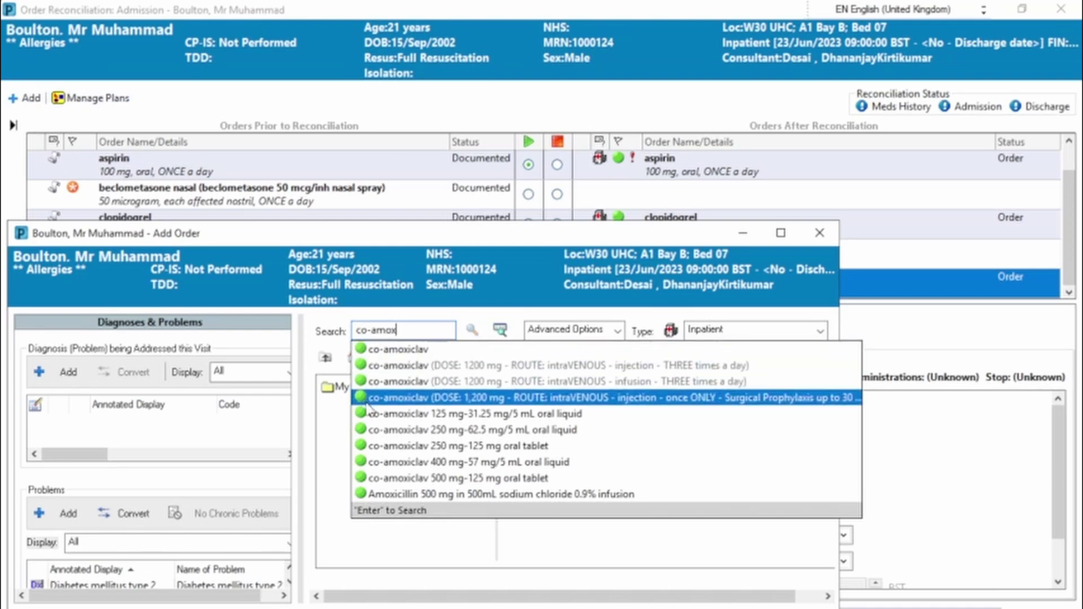
{"action": "left_click", "coordinate": [394, 382]}
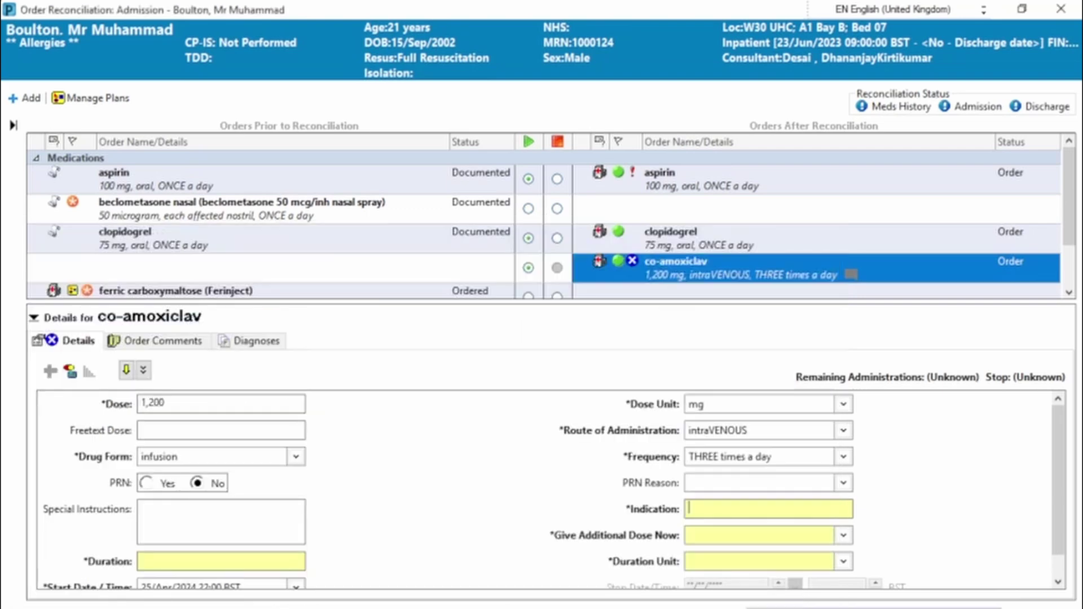
Step: Complete the co-amoxiclav order details with indication LRTI, duration 7 day and Give Additional Dose Now set to Yes
{"action": "left_click", "coordinate": [818, 509]}
{"action": "type", "text": "LRTI"}
{"action": "left_click", "coordinate": [151, 561]}
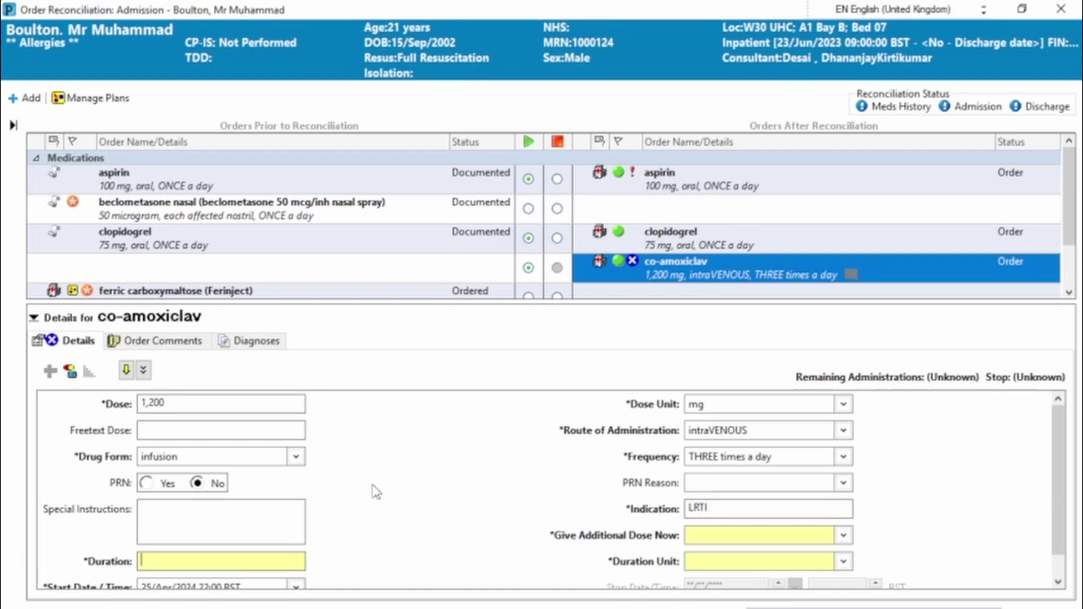
{"action": "type", "text": "7"}
{"action": "left_click", "coordinate": [788, 560]}
{"action": "type", "text": "day"}
{"action": "key", "text": "Return"}
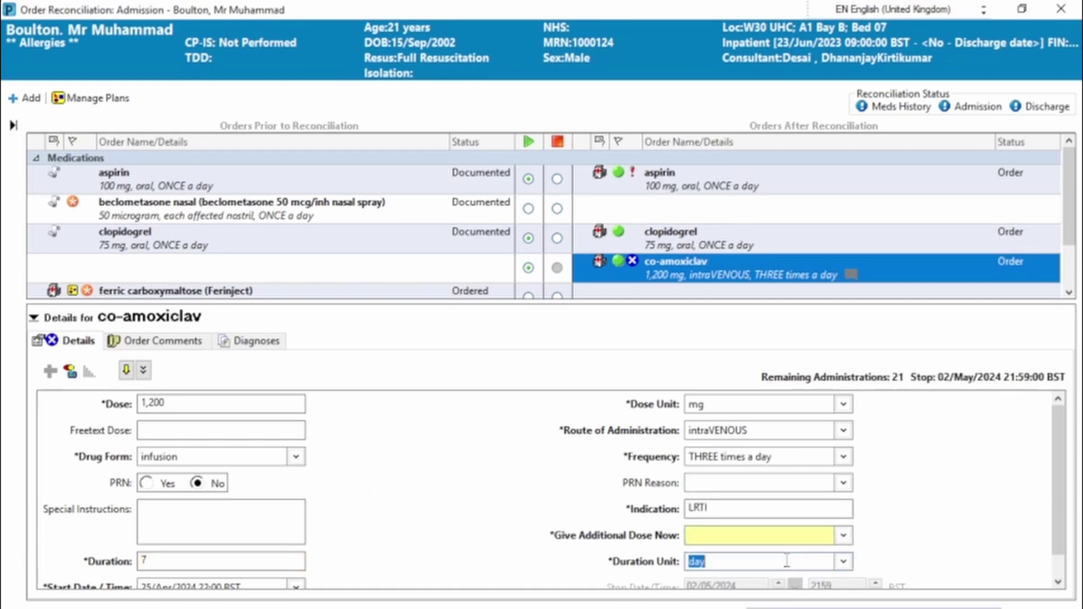
{"action": "left_click", "coordinate": [787, 535]}
{"action": "left_click", "coordinate": [768, 570]}
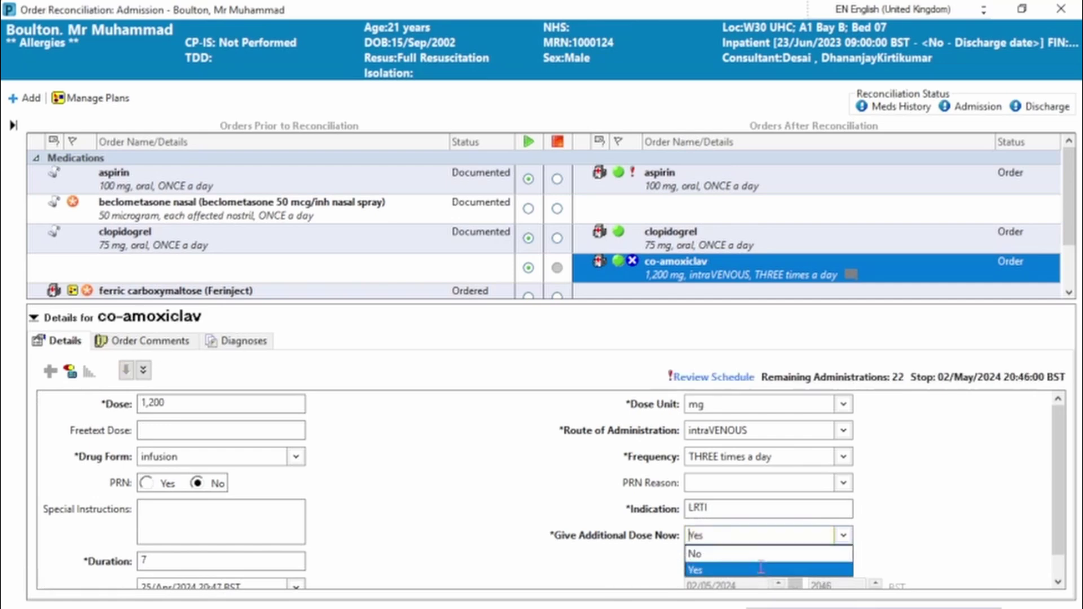
{"action": "scroll", "coordinate": [1062, 466], "scroll_direction": "down", "scroll_amount": 1}
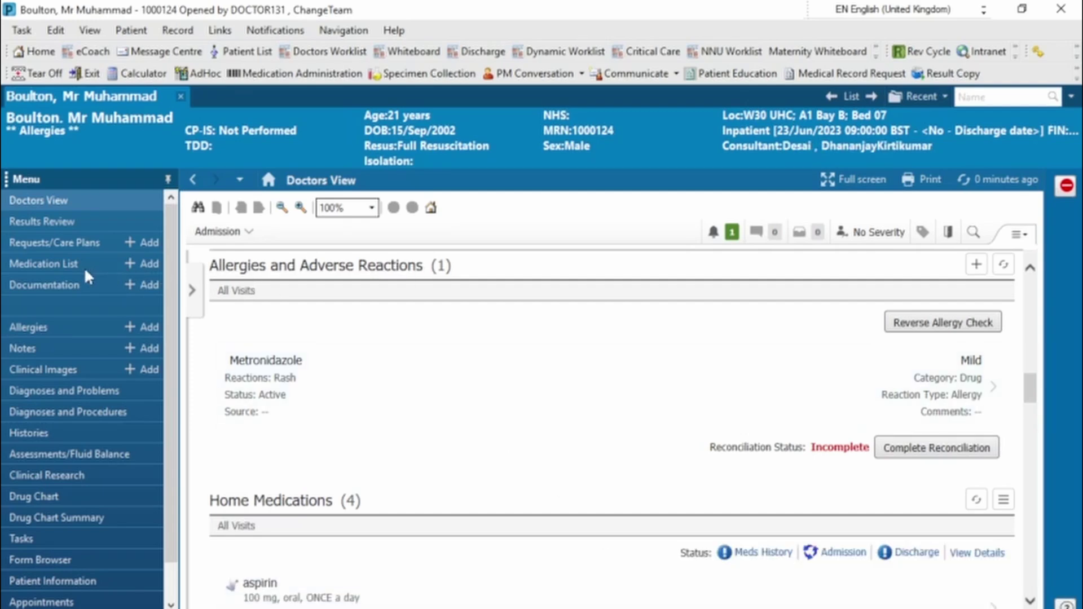
Step: Open the Drug Chart, refresh it and review the scheduled medications and their administration times
{"action": "left_click", "coordinate": [81, 500]}
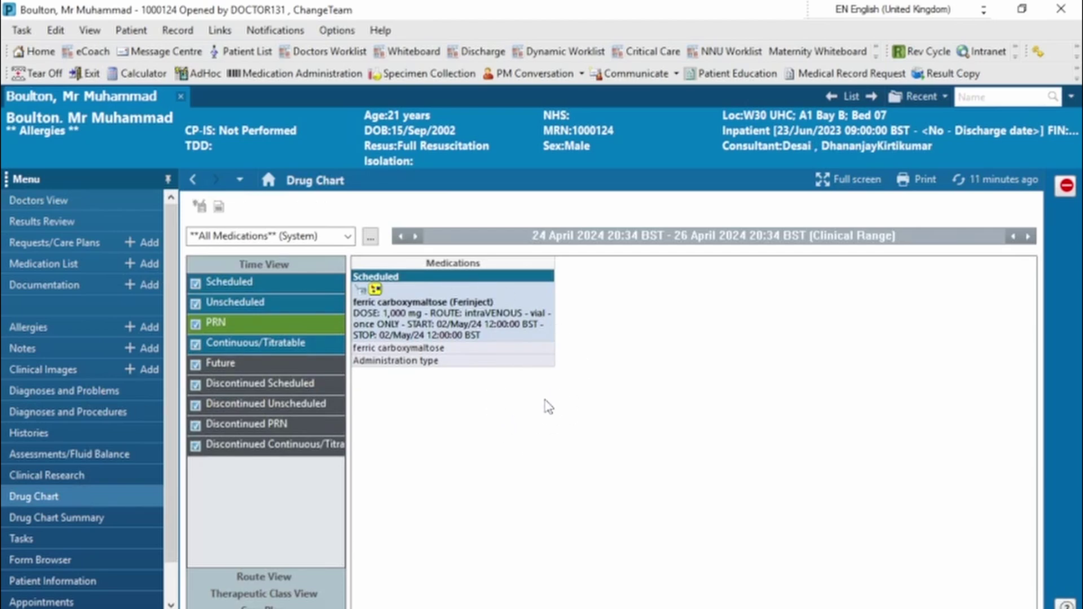
{"action": "left_click", "coordinate": [1001, 182]}
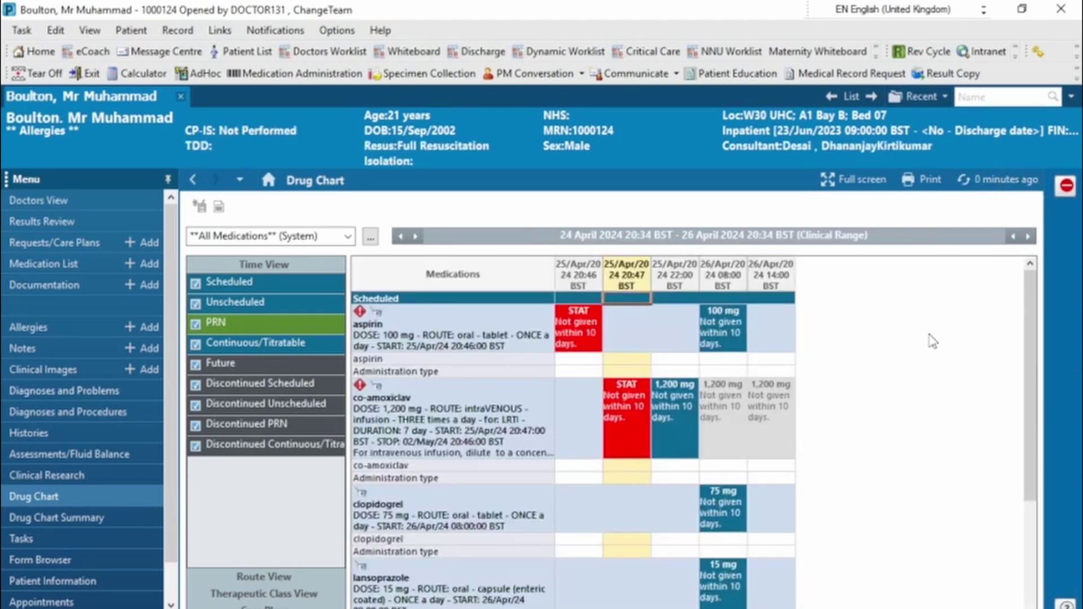
{"action": "scroll", "coordinate": [932, 342], "scroll_direction": "down", "scroll_amount": 3}
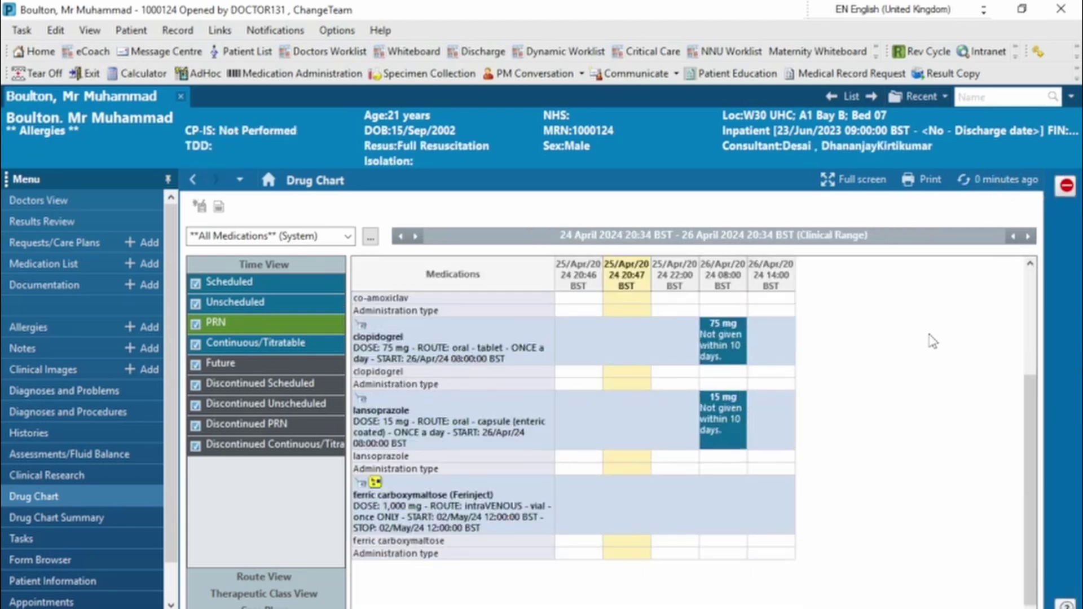
{"action": "scroll", "coordinate": [932, 341], "scroll_direction": "up", "scroll_amount": 1}
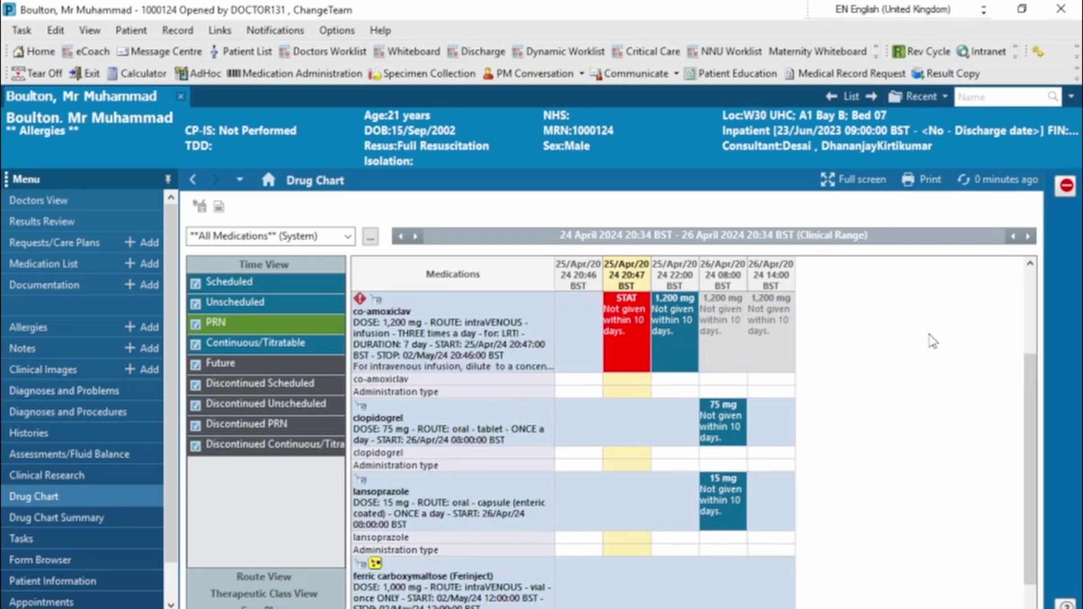